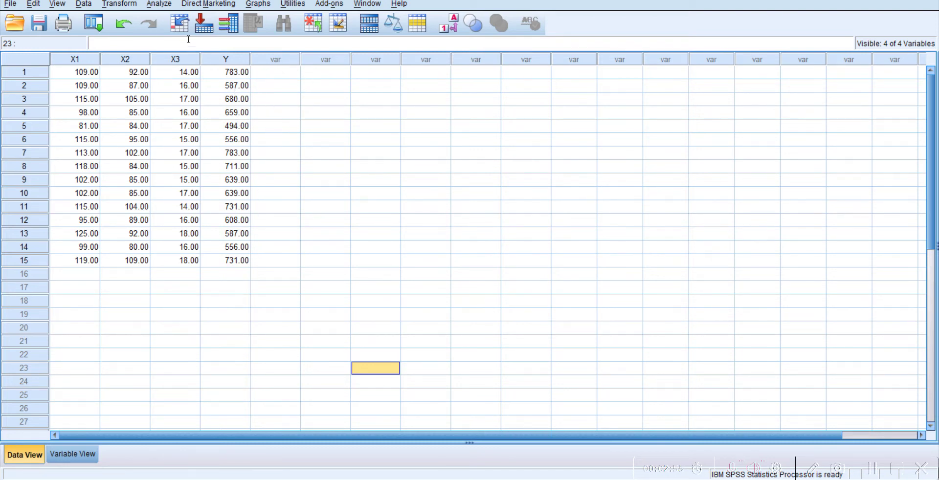
Step: Set up a linear regression with Y as the dependent variable and X1, X2 and X3 as the independent variables
left_click(166, 9)
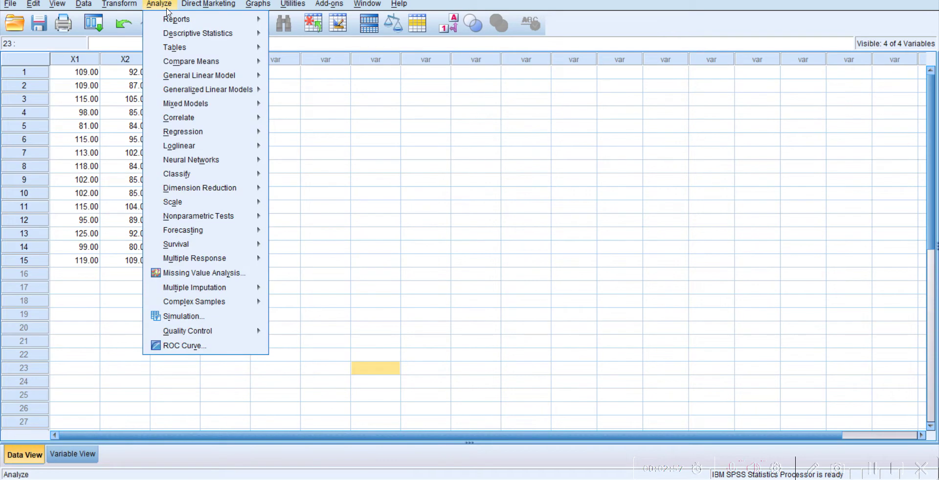
mouse_move(207, 137)
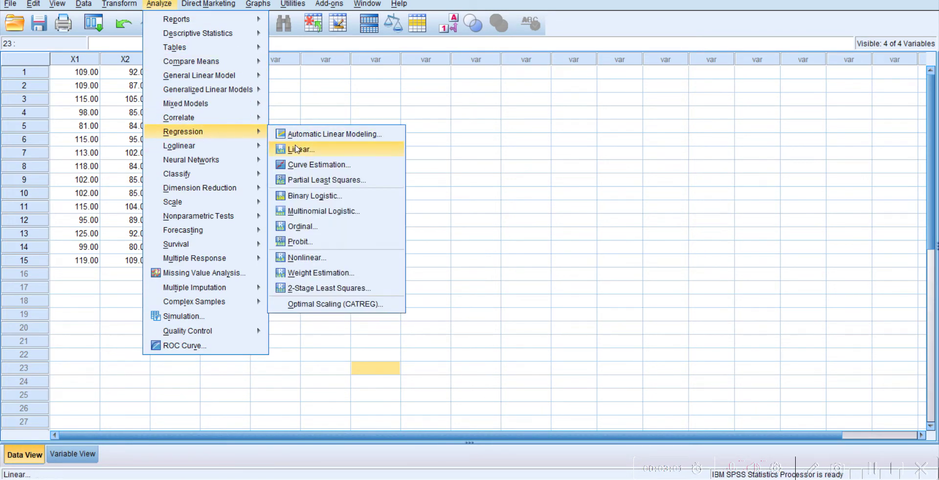
left_click(297, 150)
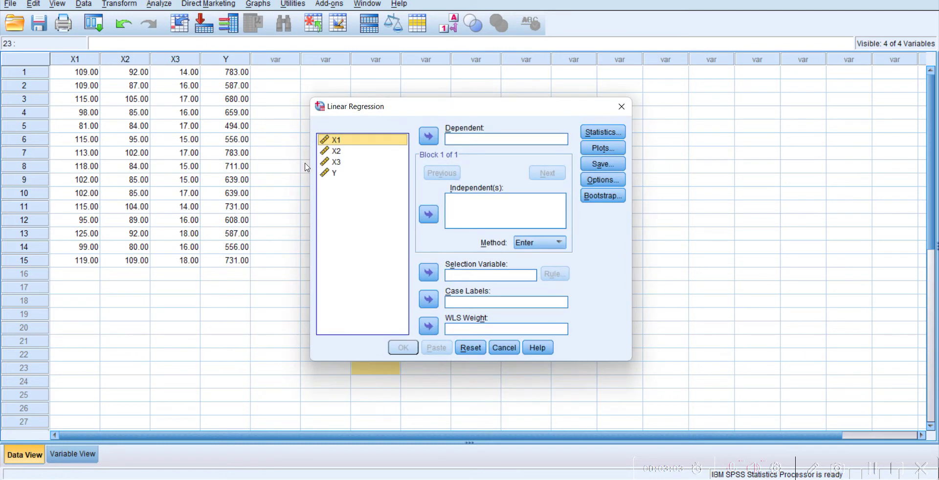
left_click(330, 177)
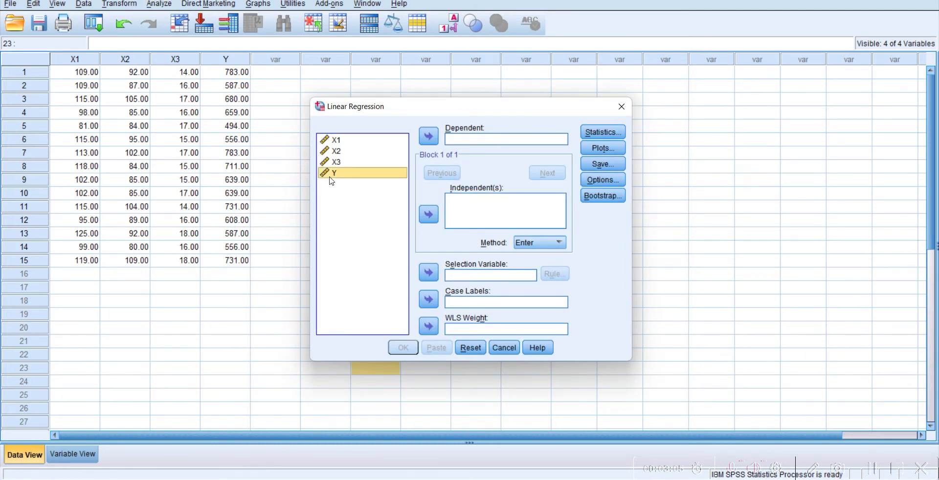
left_click(426, 141)
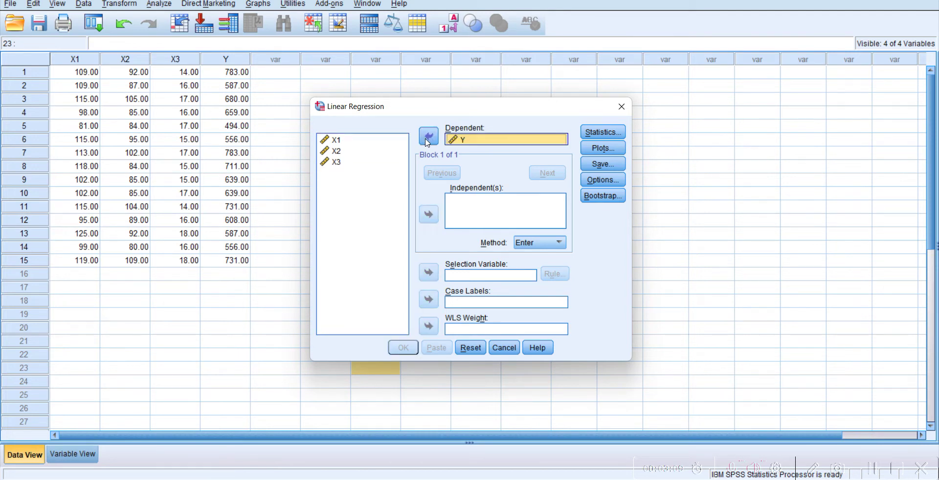
left_click(347, 162)
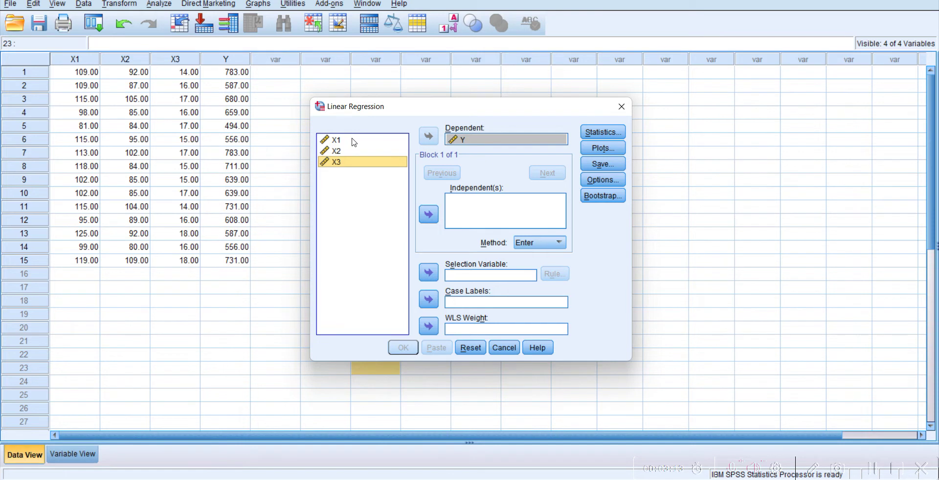
left_click(353, 141, "shift")
left_click(424, 218)
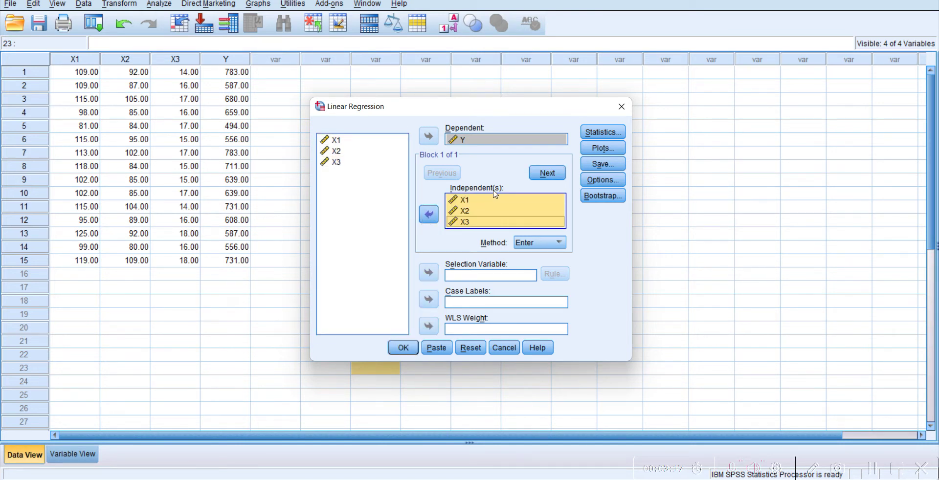
Step: Define a regression scatterplot with *ZPRED as Y and *SRESID as X, leaving the statistics options as they are
left_click(603, 132)
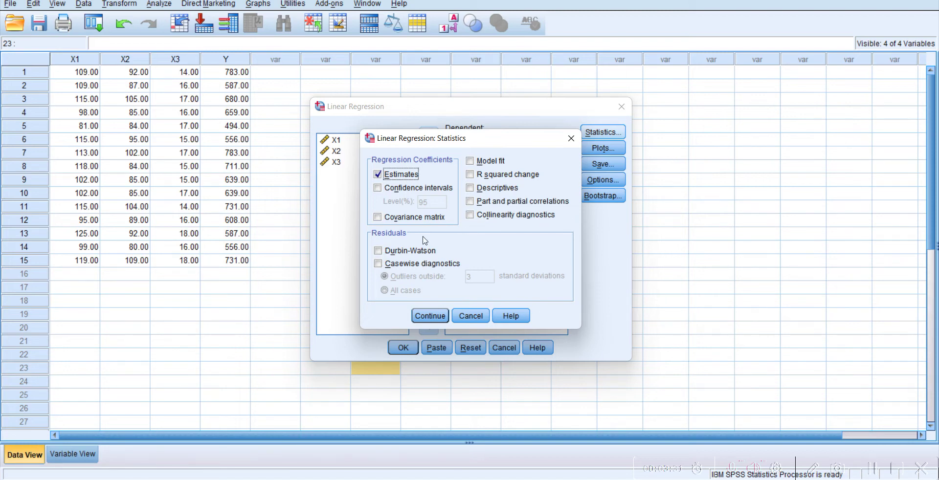
left_click(467, 317)
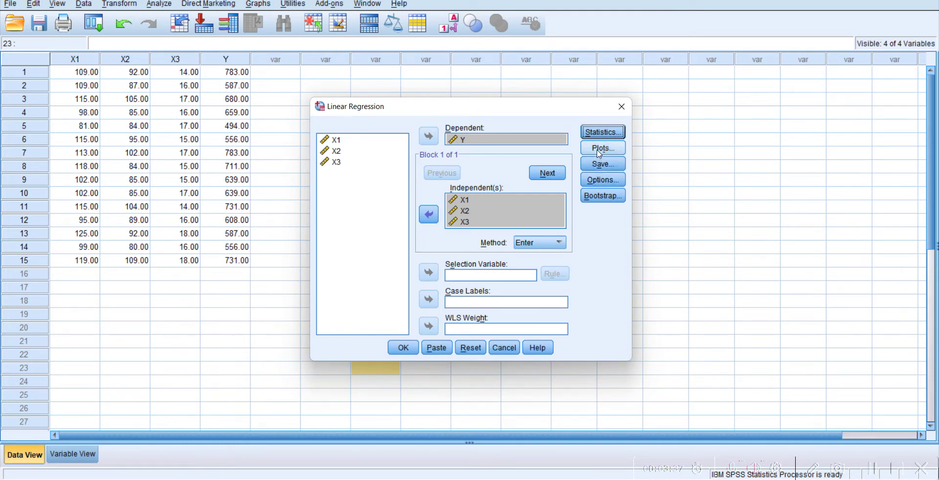
left_click(599, 153)
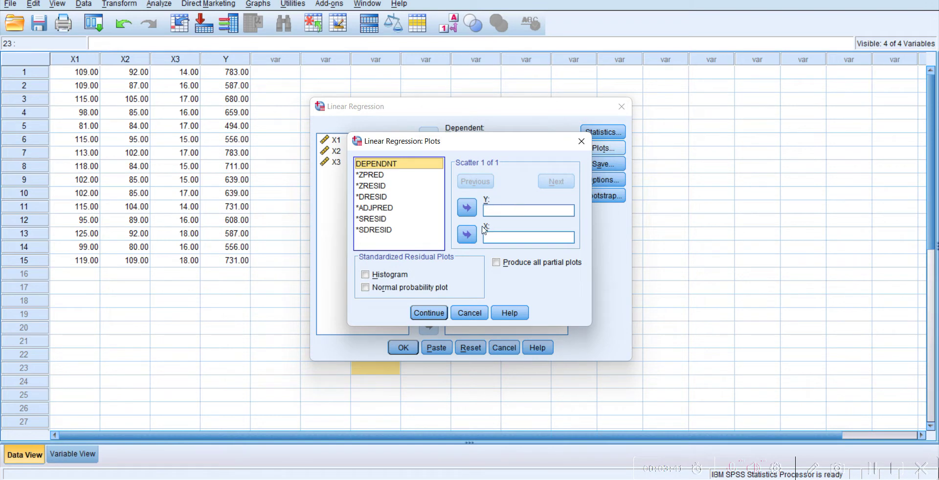
left_click(508, 211)
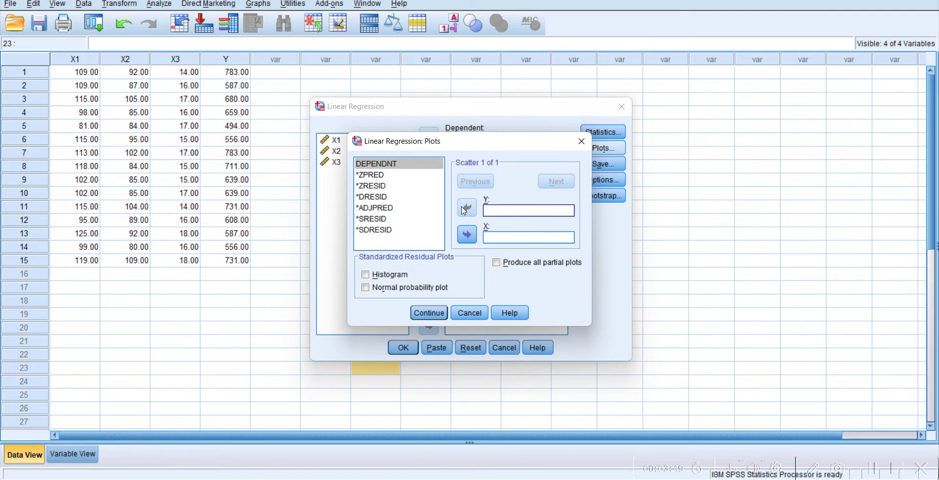
left_click(378, 176)
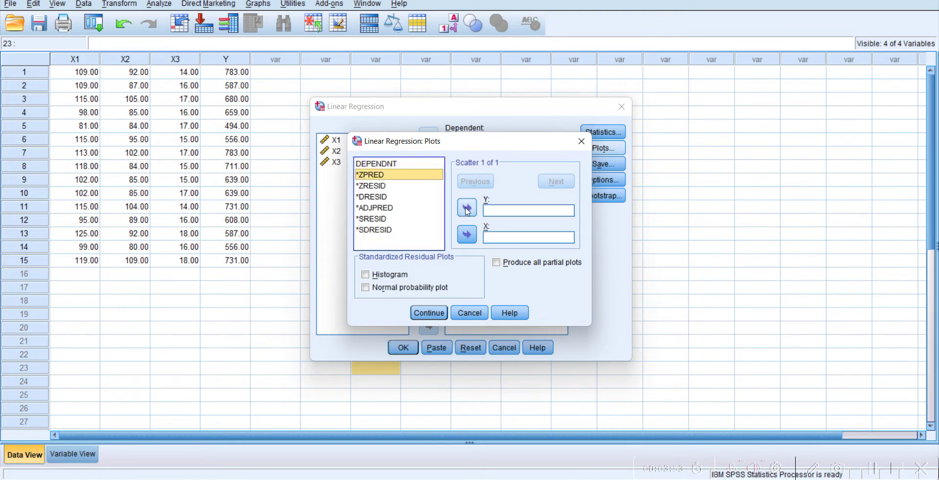
left_click(466, 209)
left_click(497, 240)
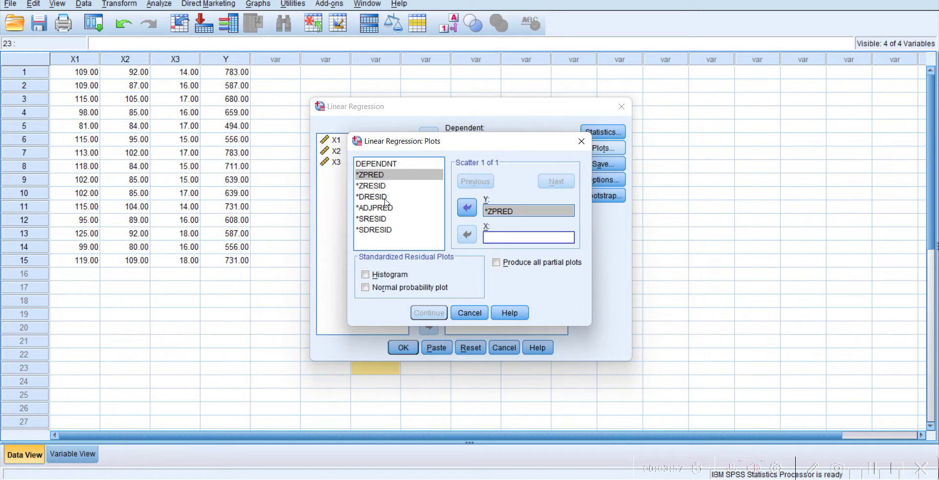
left_click(381, 220)
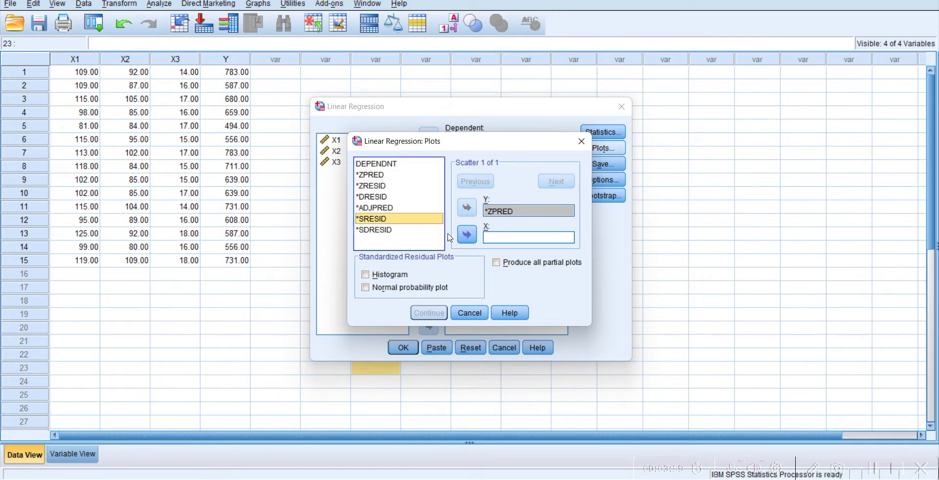
left_click(467, 236)
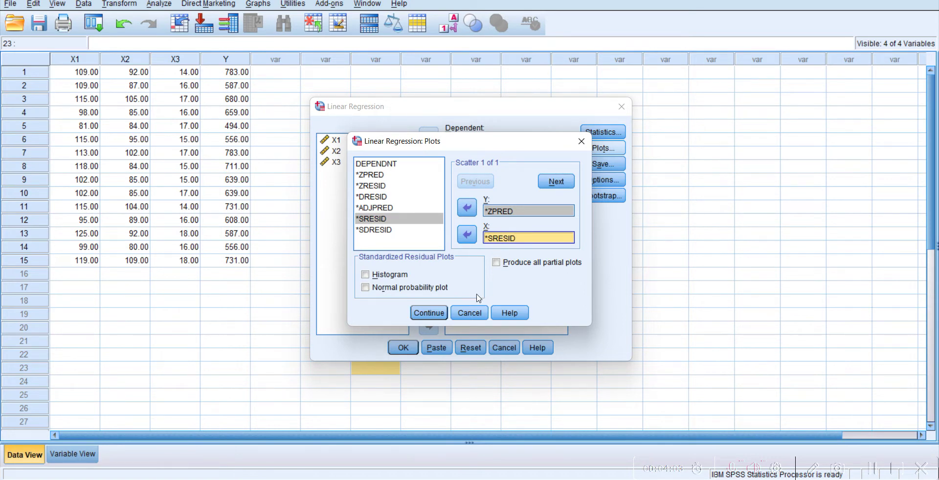
left_click(428, 313)
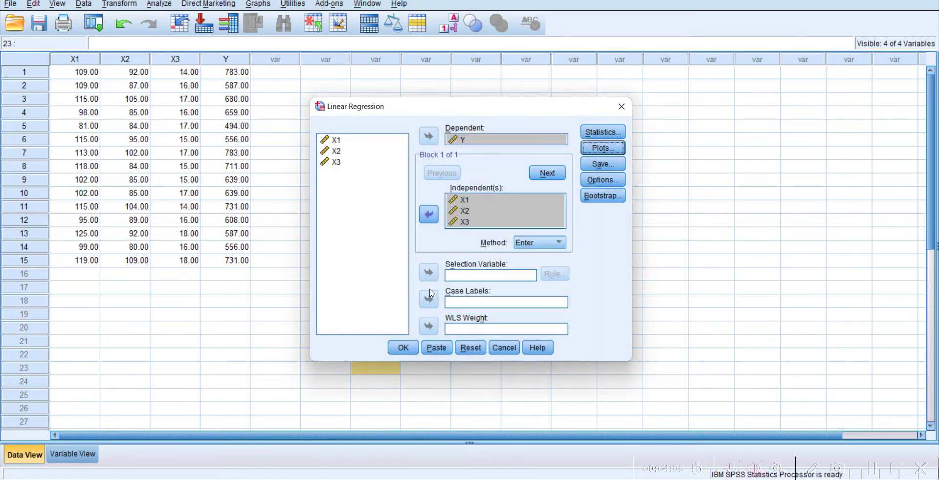
Step: Save the unstandardized residuals as a new variable and run the regression
left_click(610, 169)
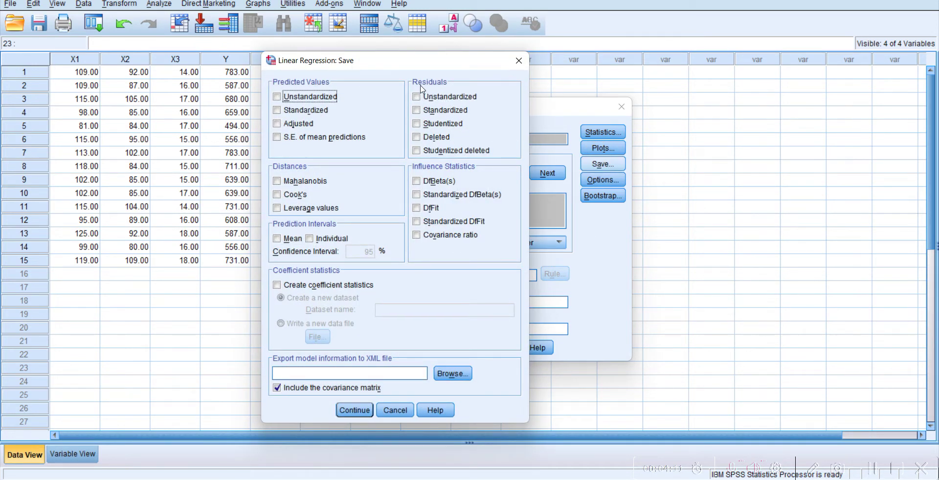
left_click(416, 97)
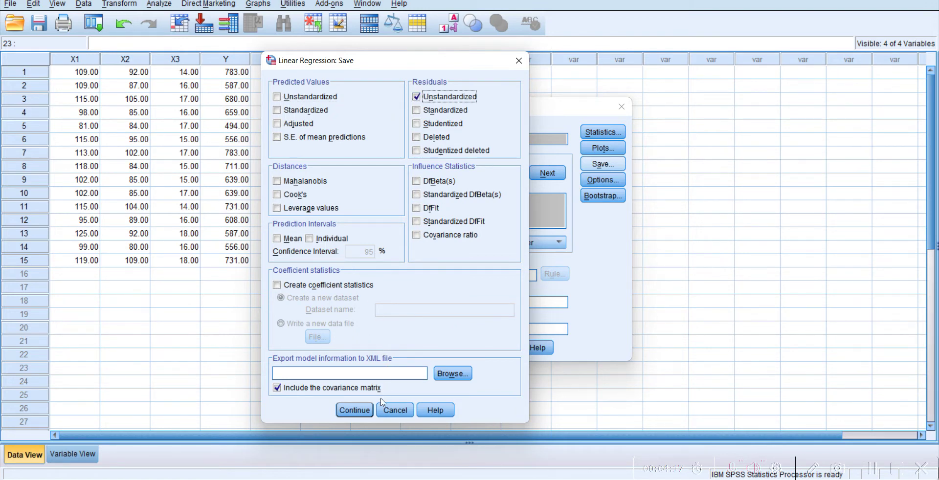
left_click(354, 410)
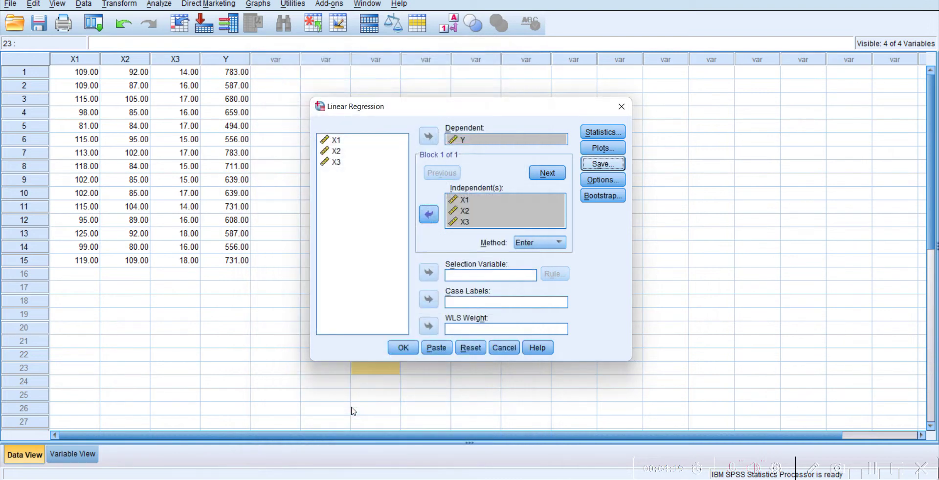
left_click(404, 348)
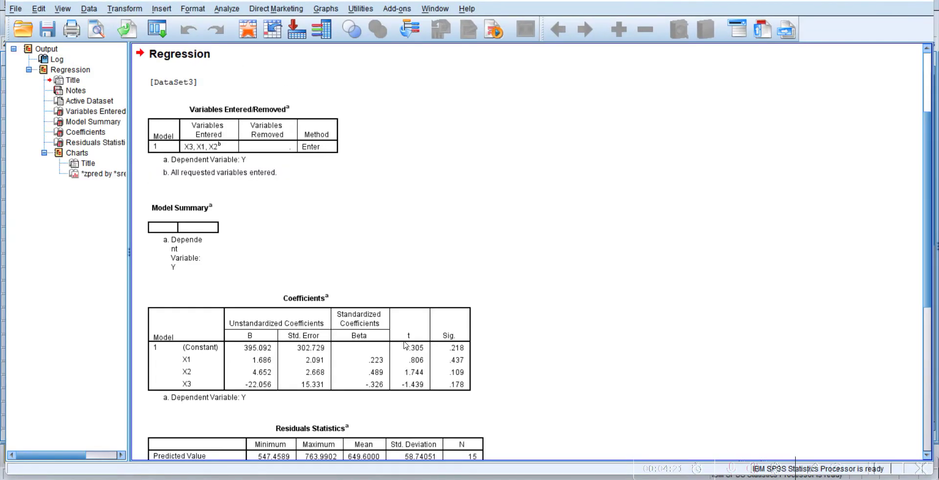
Step: Examine the scatterplot of standardized predicted values against studentized residuals in the regression output
scroll(339, 267, "down", 5)
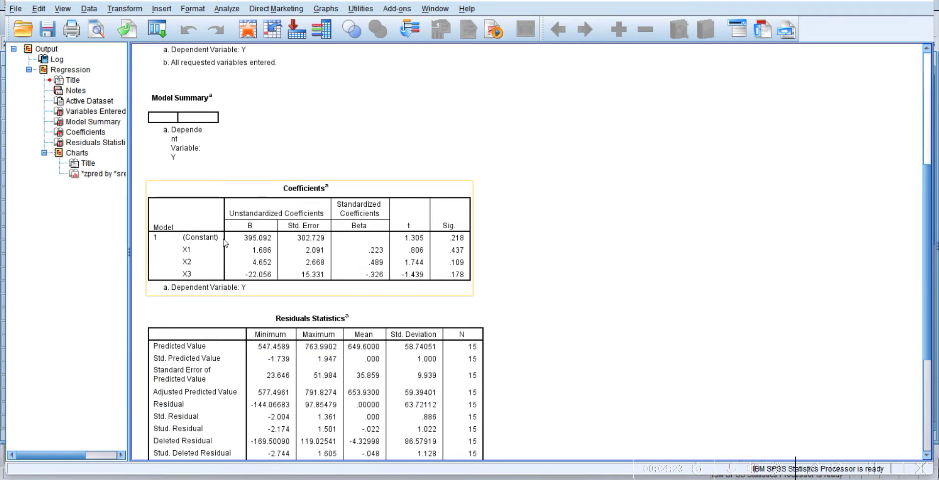
left_click(118, 174)
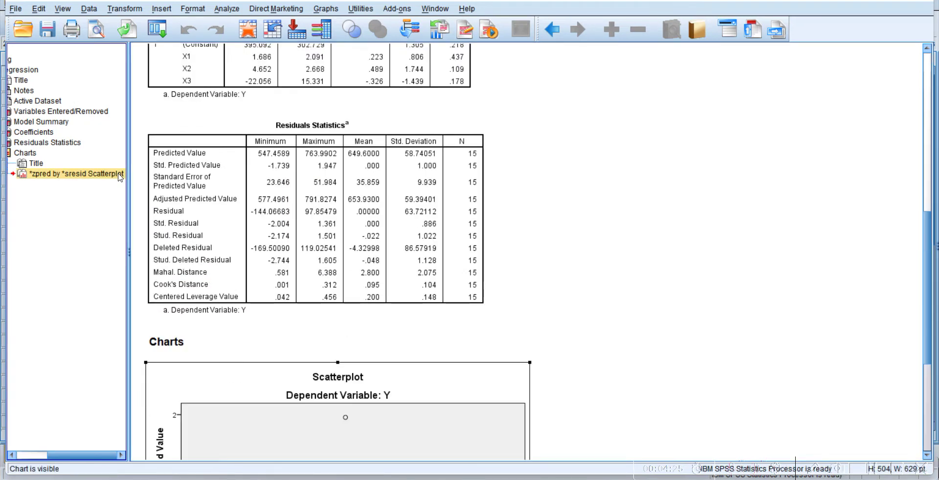
scroll(421, 303, "down", 10)
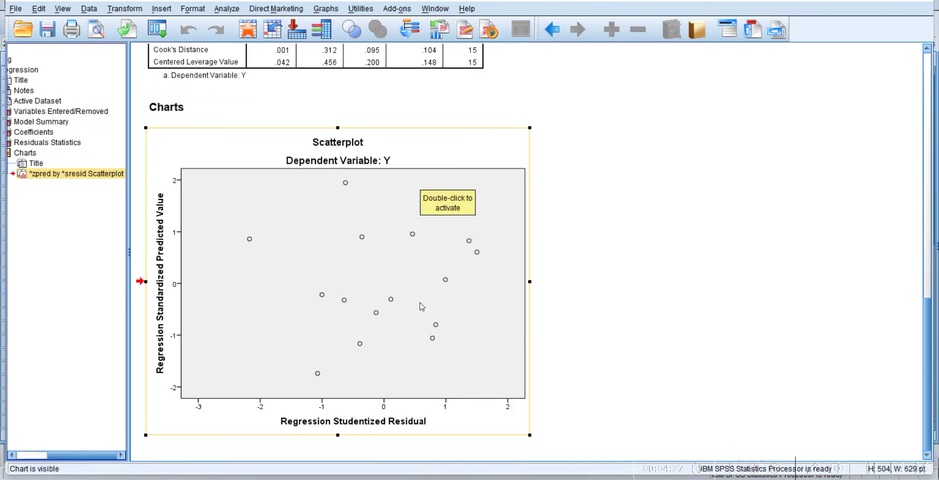
left_click(425, 315)
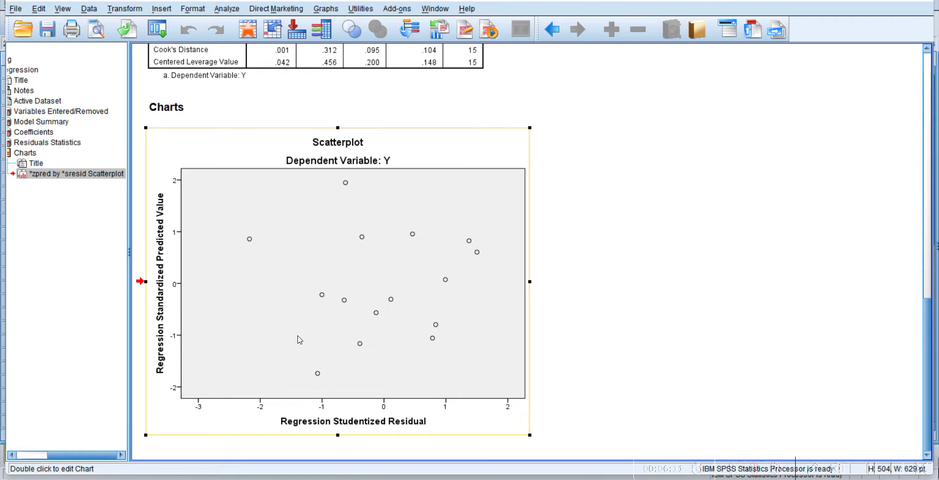
double_click(344, 398)
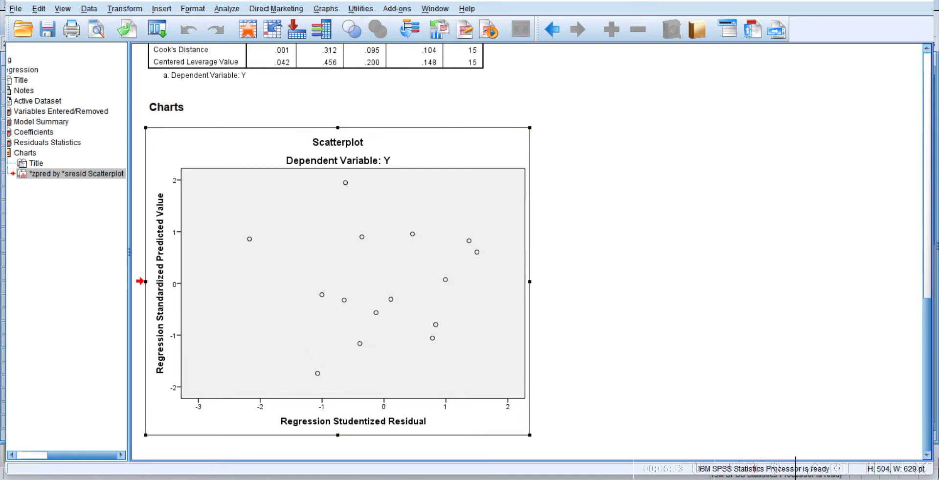
Step: Switch to the WPS presentation slide listing the hypothesis tests and highlight the Uji Glejser entry
mouse_move(563, 479)
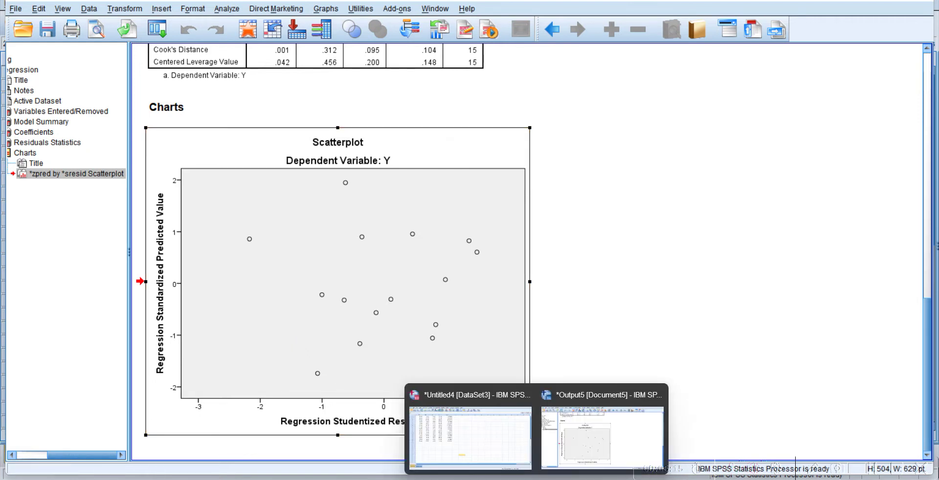
left_click(519, 444)
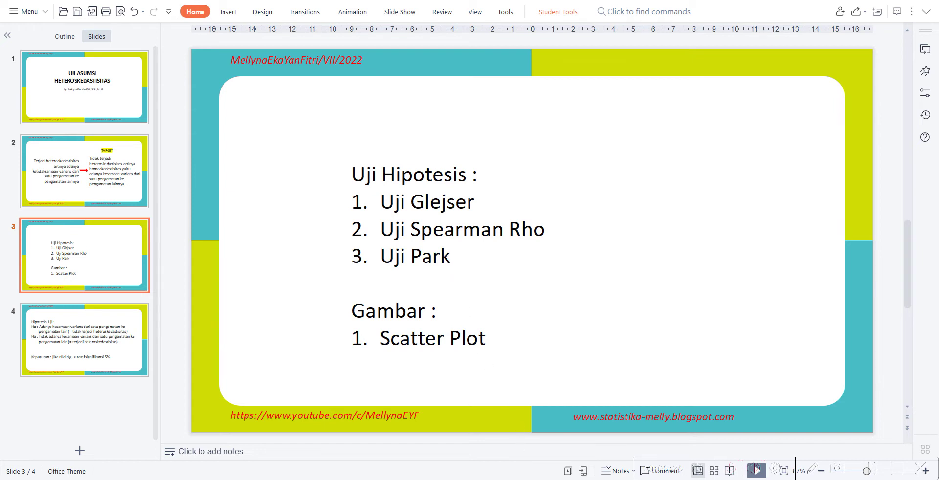
left_click(396, 200)
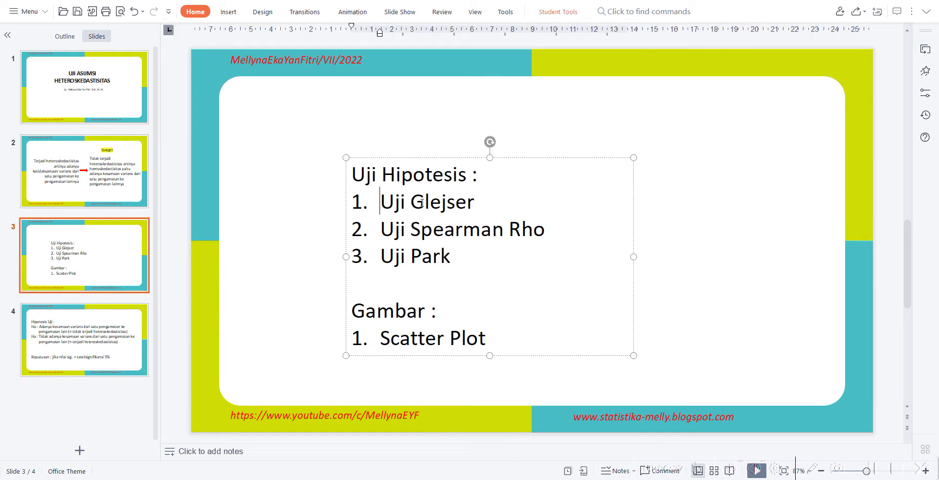
left_click_drag(380, 202, 447, 202)
Step: Switch back to the SPSS dataset containing the saved residuals and open Compute Variable
mouse_move(536, 479)
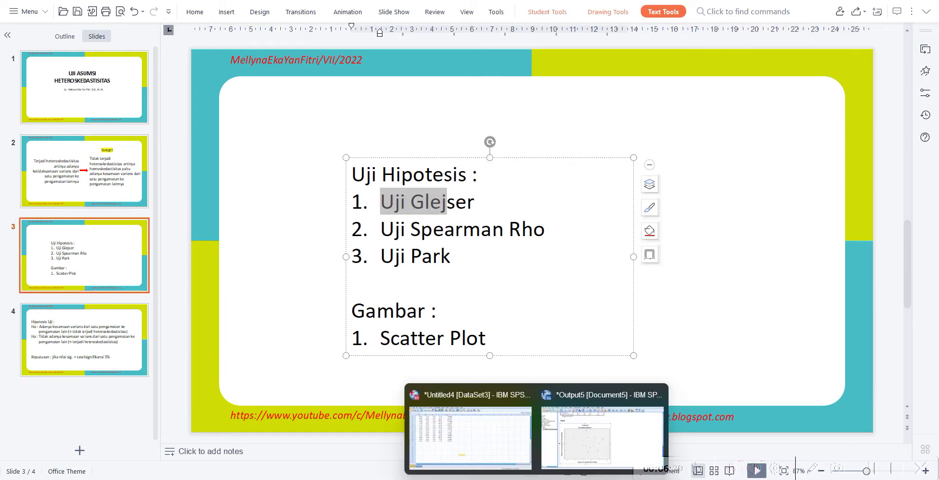
left_click(513, 435)
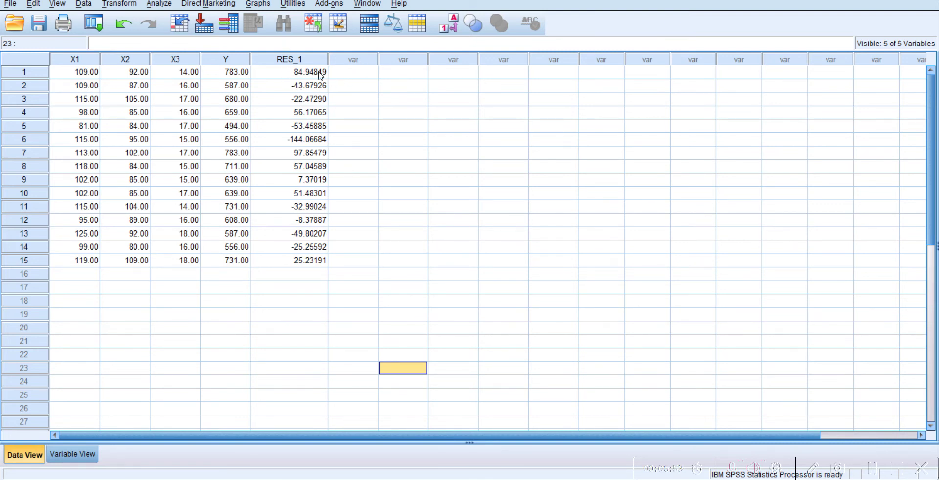
left_click(338, 76)
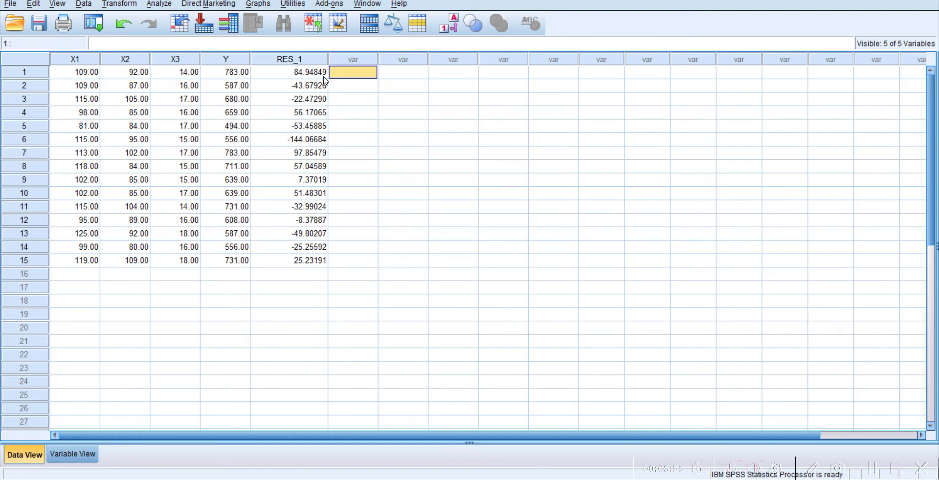
left_click(131, 6)
left_click(148, 21)
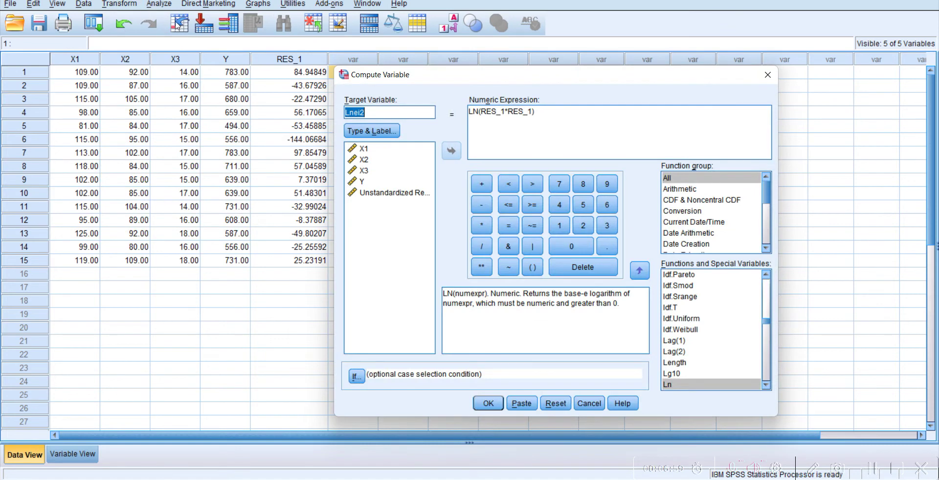
Step: Clear the old LN numeric expression and set the target variable name to ABS_RES_1
key("BackSpace")
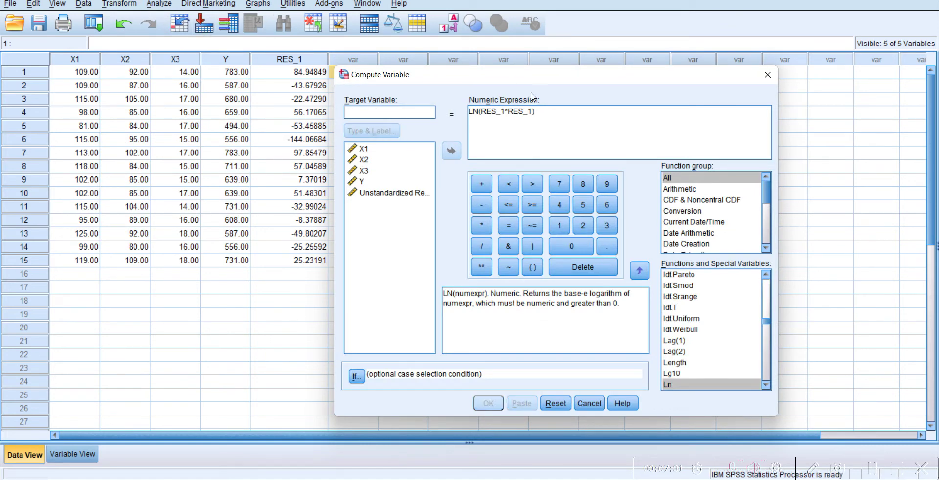
left_click(528, 111)
key("BackSpace")
key("BackSpace")
key("BackSpace")
key("BackSpace")
key("BackSpace")
key("BackSpace")
key("BackSpace")
key("BackSpace")
key("BackSpace")
key("BackSpace")
key("BackSpace")
key("BackSpace")
key("BackSpace")
key("BackSpace")
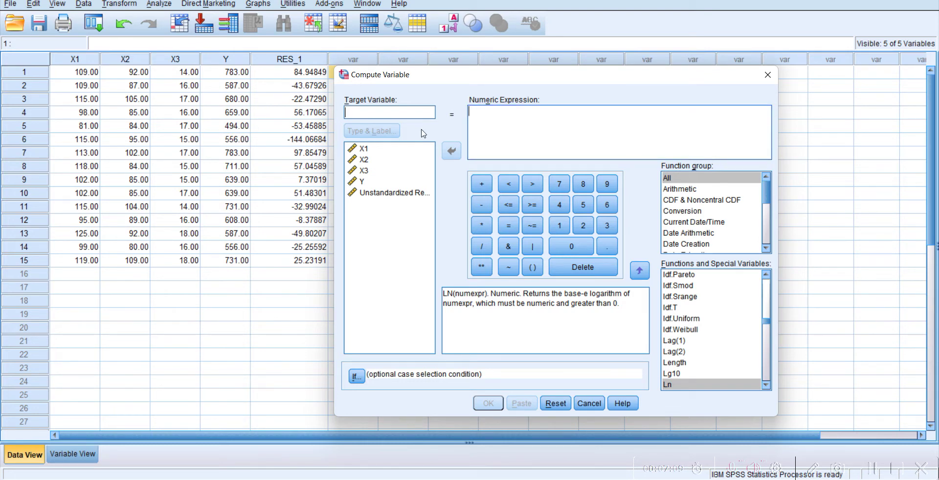
type("ABS_RES_1")
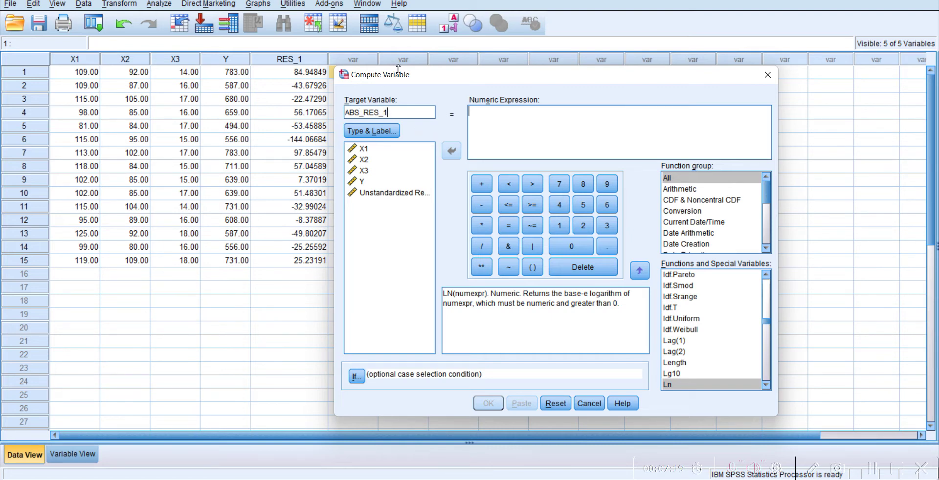
Step: Enter ABS(RES_1) as the numeric expression using the Abs function and the unstandardized residual, and compute the ABS_RES_1 variable
left_click_drag(404, 78, 493, 72)
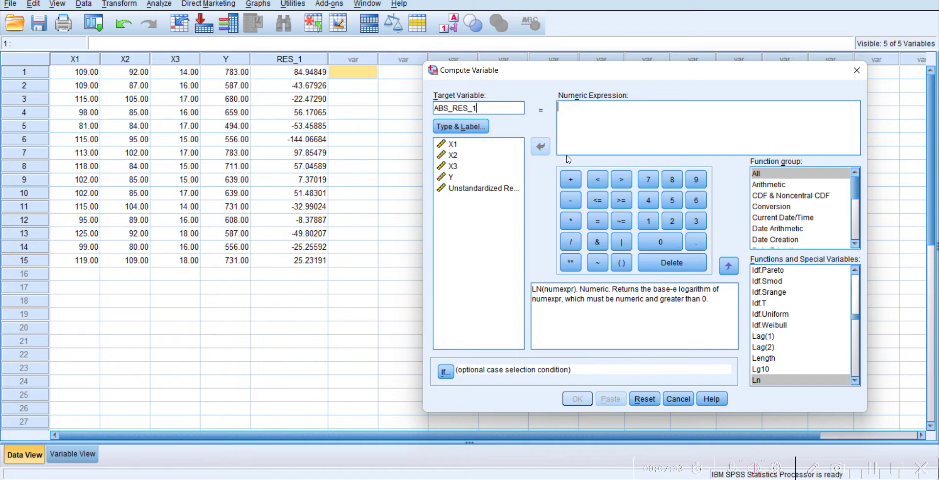
left_click(575, 126)
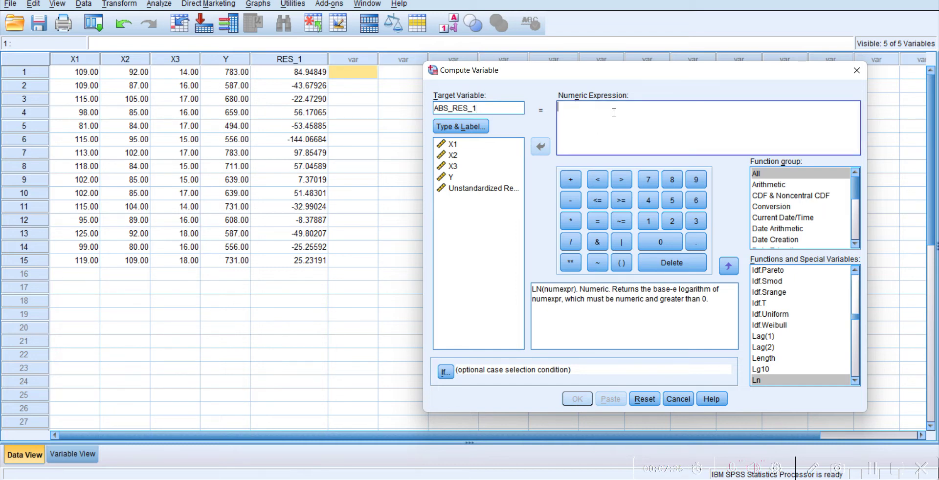
left_click(765, 175)
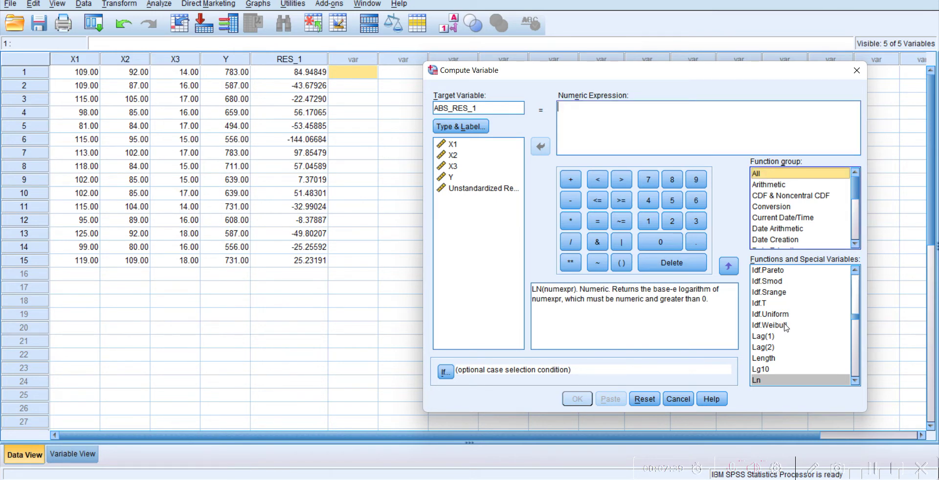
left_click(773, 310)
key("a")
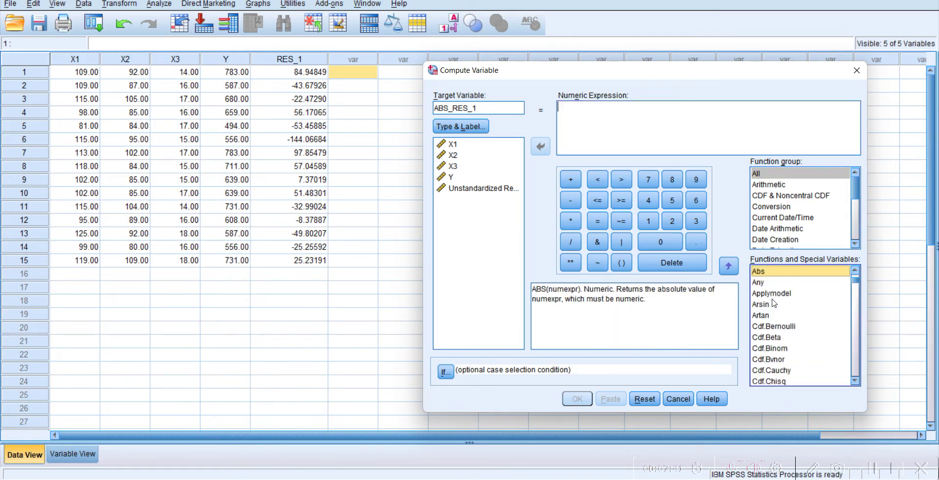
double_click(767, 273)
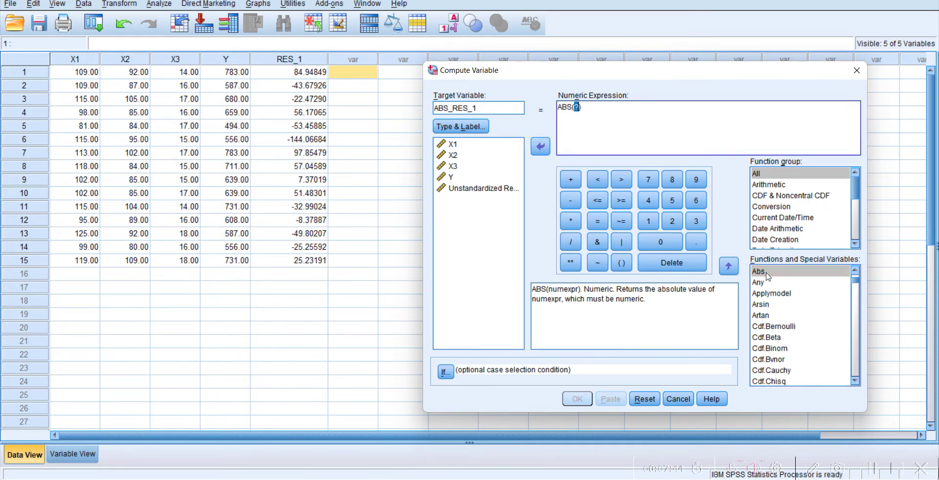
left_click(491, 191)
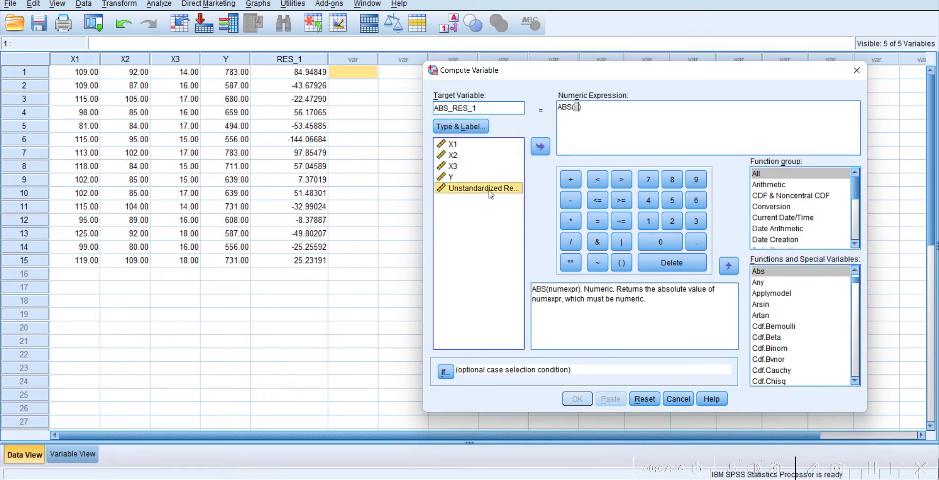
left_click(540, 146)
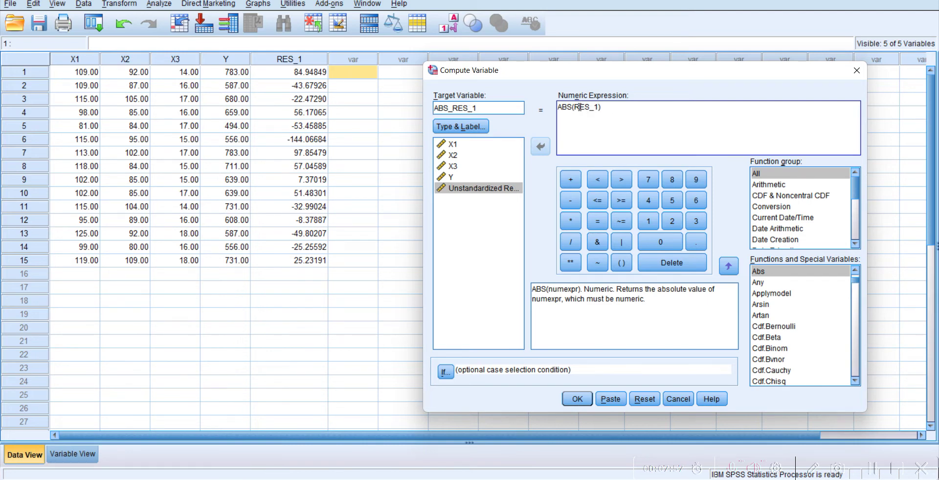
left_click(577, 400)
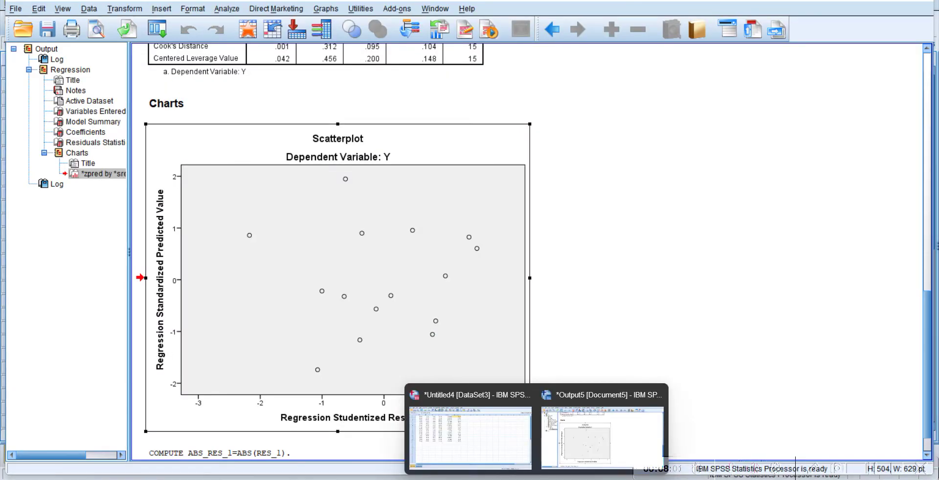
Step: Return to the dataset and compare the ABS_RES_1 values with the signed values in RES_1
left_click(497, 454)
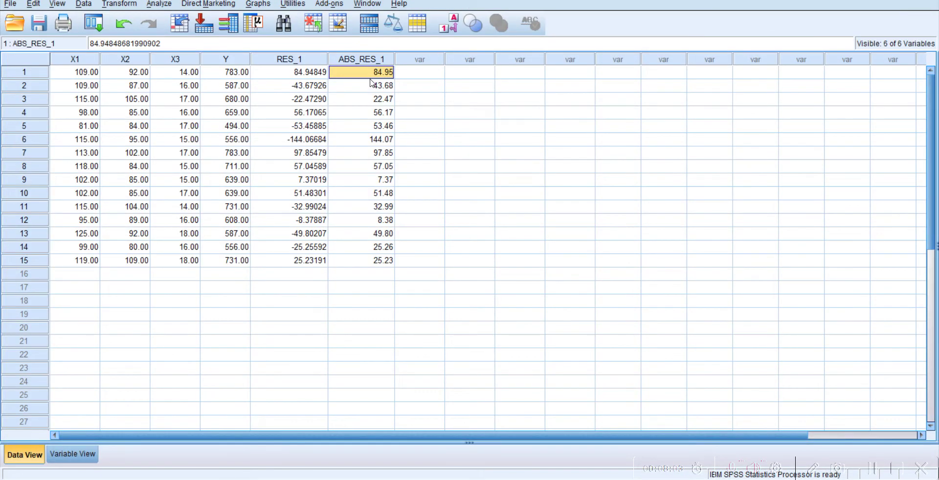
left_click(372, 97)
left_click(373, 137)
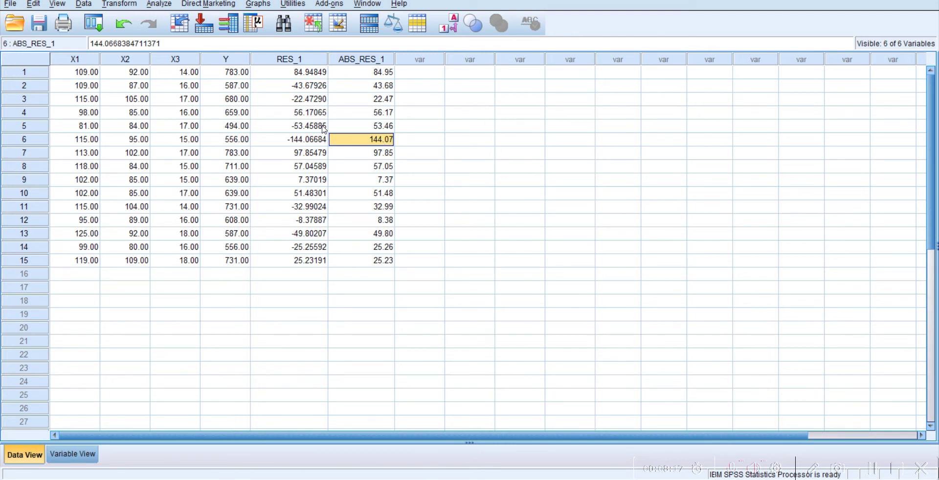
left_click(440, 252)
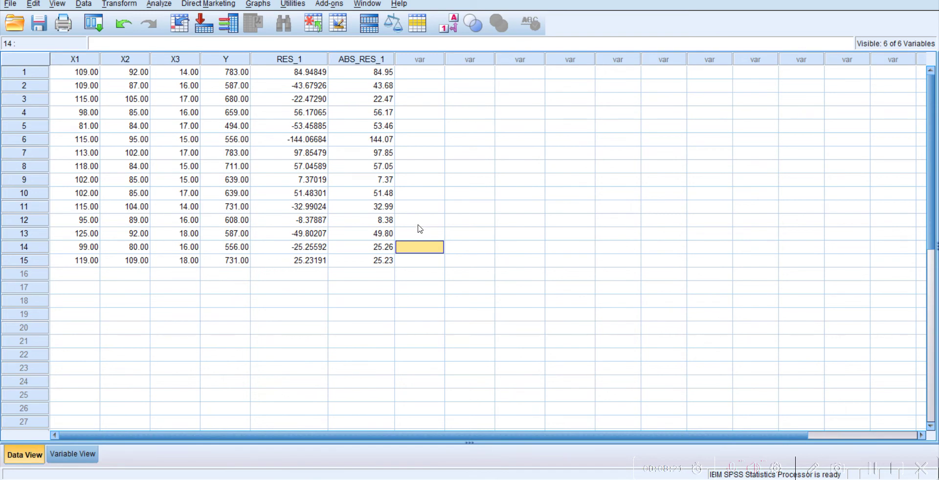
Step: Open Linear Regression and replace Y with ABS_RES_1 as the dependent variable, keeping X1, X2 and X3 as independents
left_click(158, 4)
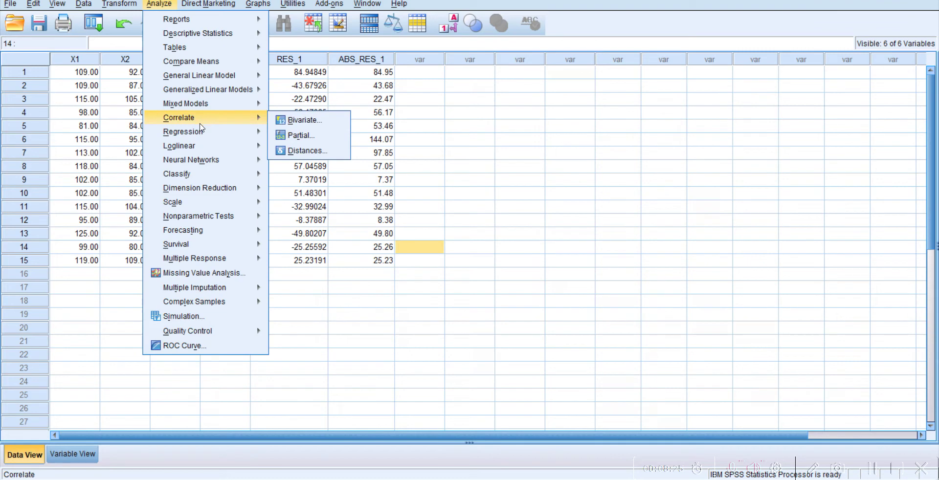
mouse_move(206, 146)
mouse_move(239, 131)
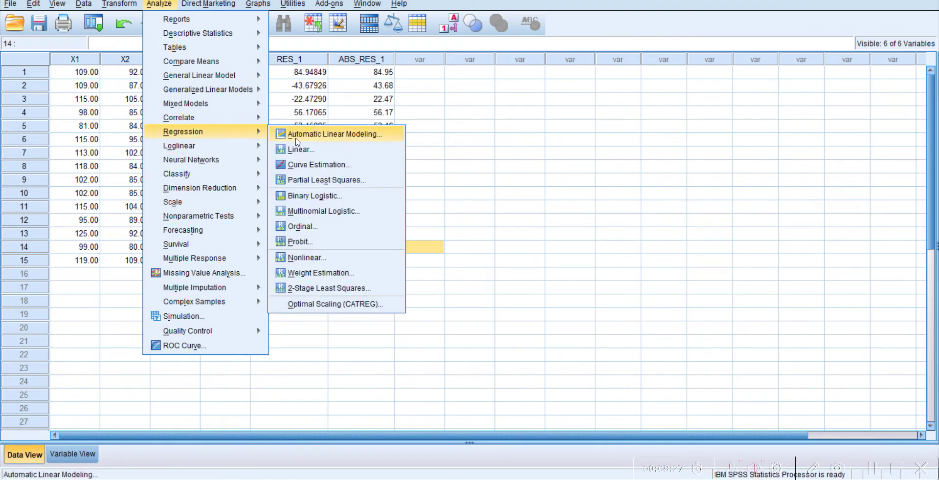
left_click(301, 151)
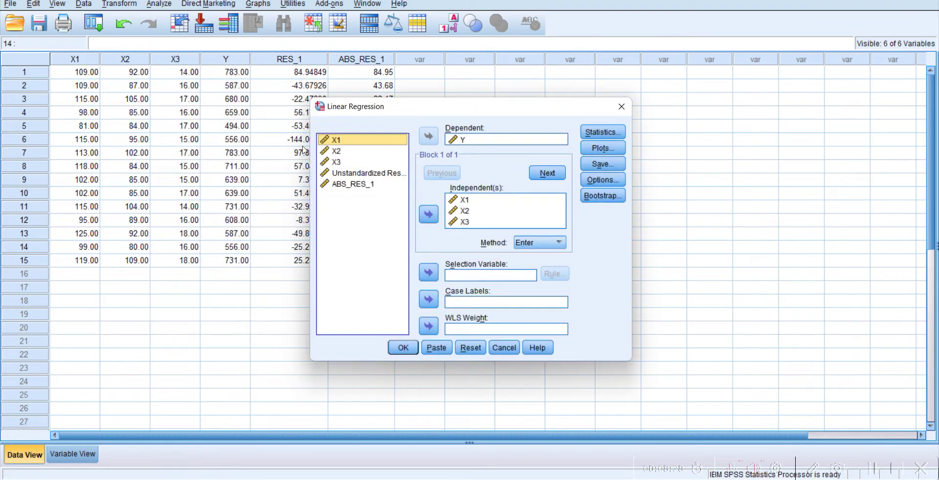
left_click(463, 141)
left_click(435, 142)
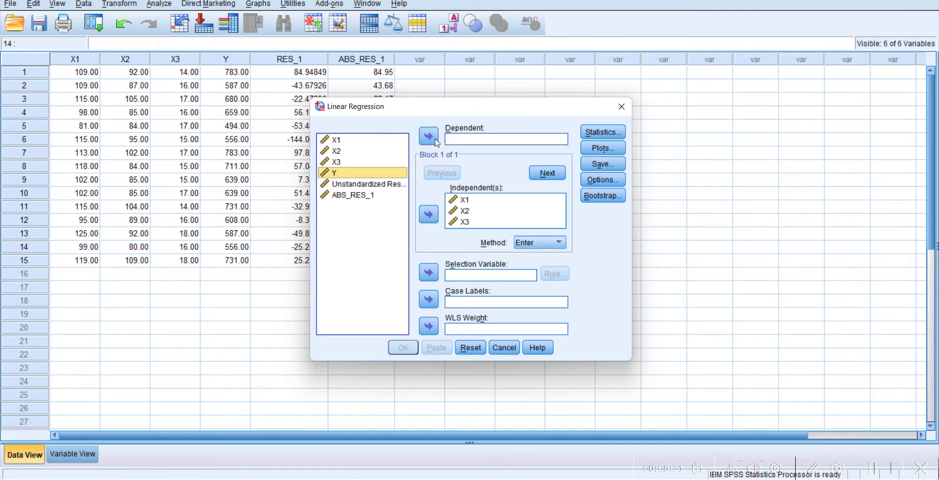
left_click(370, 197)
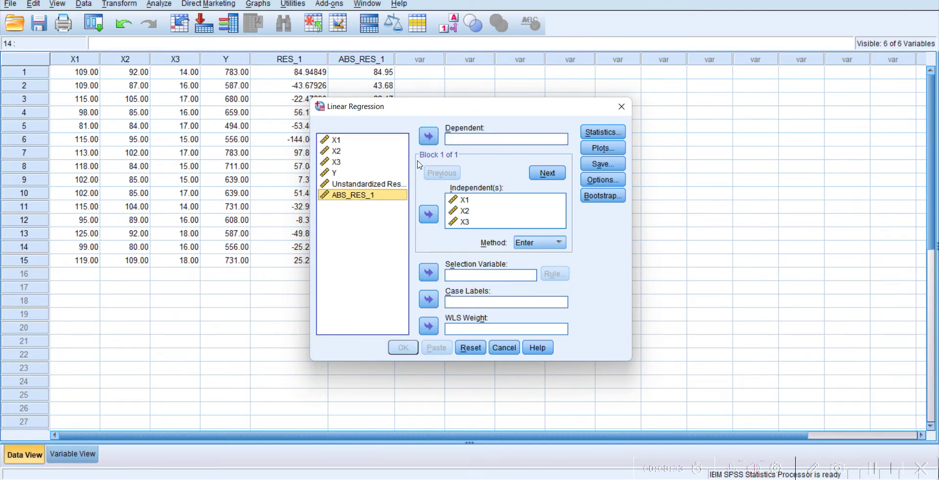
left_click(436, 138)
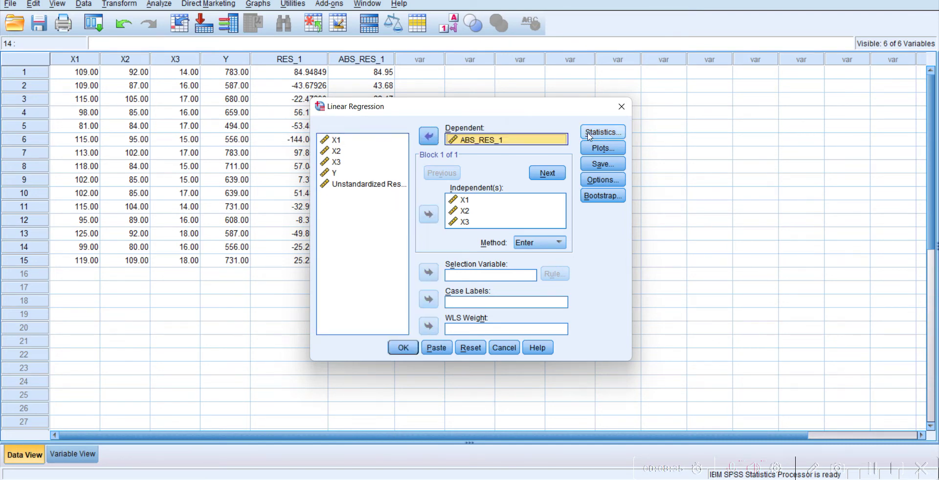
Step: Check the regression statistics options without changing them, and remove *ZPRED and *SRESID from the scatterplot axes
left_click(601, 132)
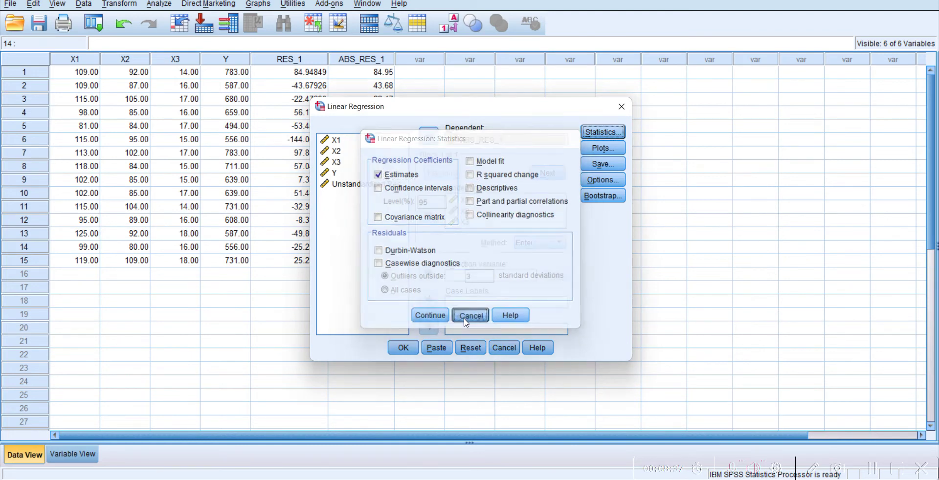
left_click(470, 316)
left_click(597, 148)
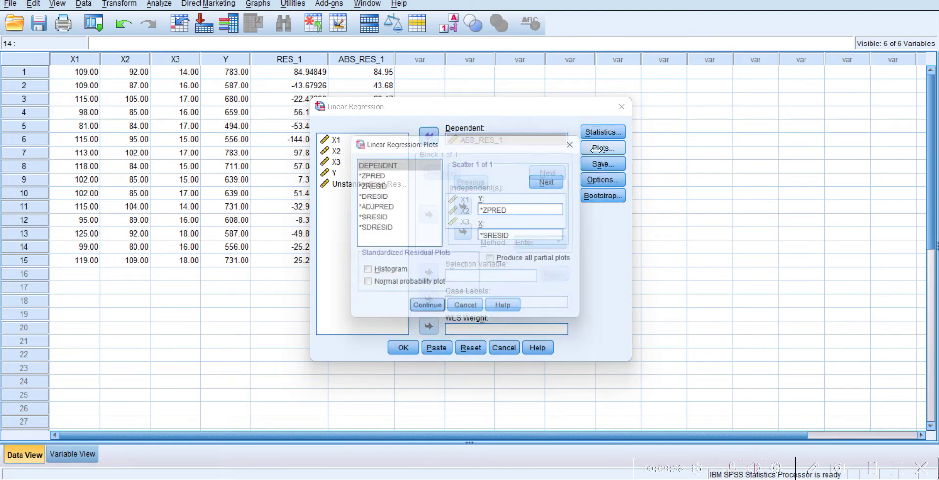
left_click(506, 215)
left_click(467, 207)
left_click(528, 238)
left_click(467, 235)
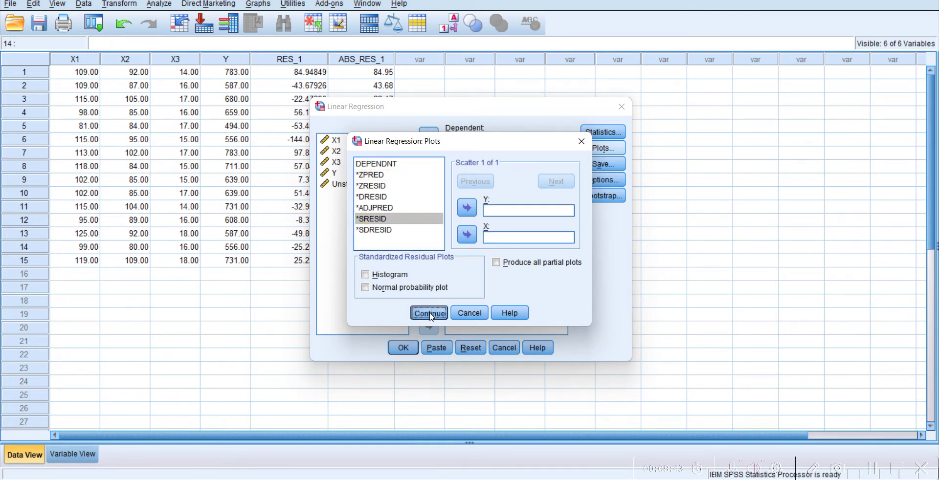
left_click(429, 313)
Step: Turn off saving of unstandardized residuals and run the regression of ABS_RES_1 on X1, X2 and X3
left_click(608, 165)
left_click(467, 98)
left_click(355, 410)
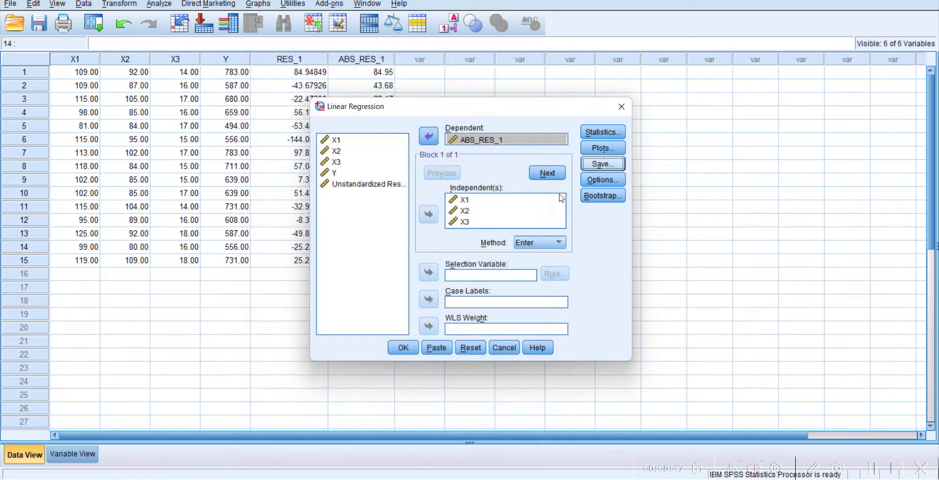
left_click(467, 211)
left_click(468, 221)
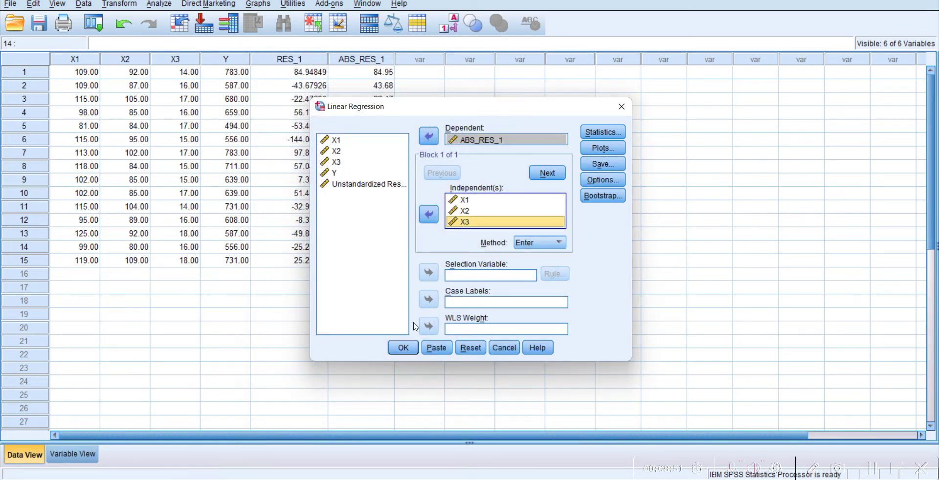
left_click(403, 348)
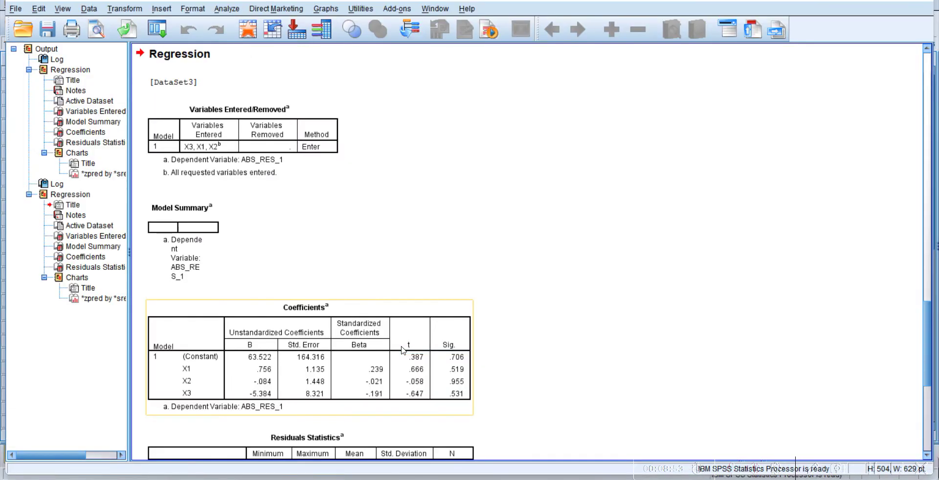
Step: Examine the Sig. values in the ABS_RES_1 coefficients table, and switch to the Hipotesis Uji slide in the WPS presentation
scroll(283, 299, "down", 3)
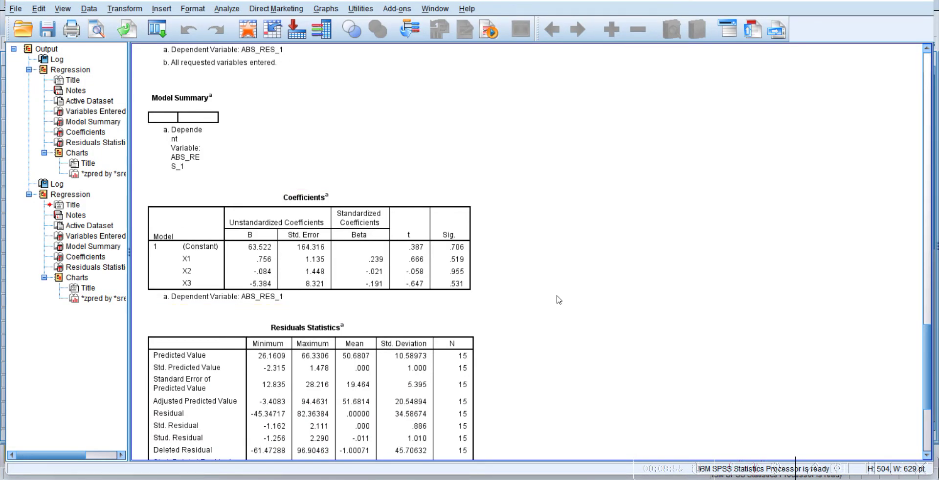
left_click(359, 236)
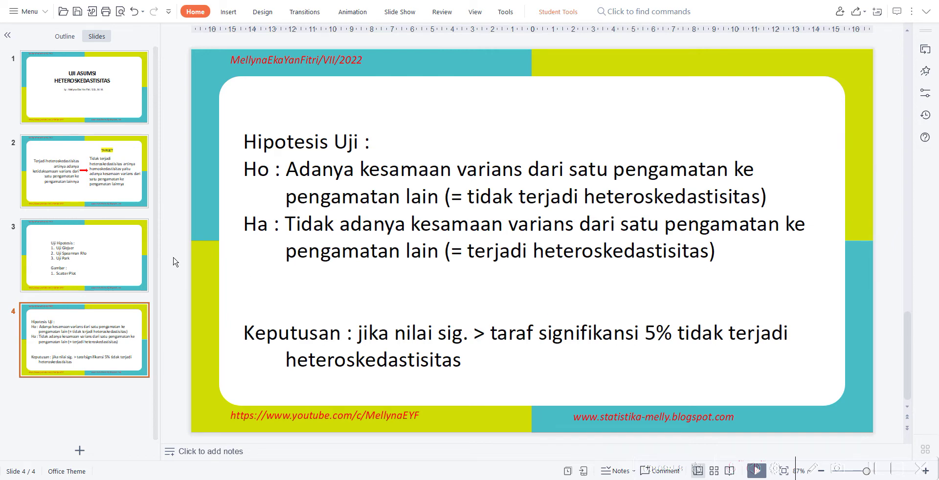
left_click(110, 242)
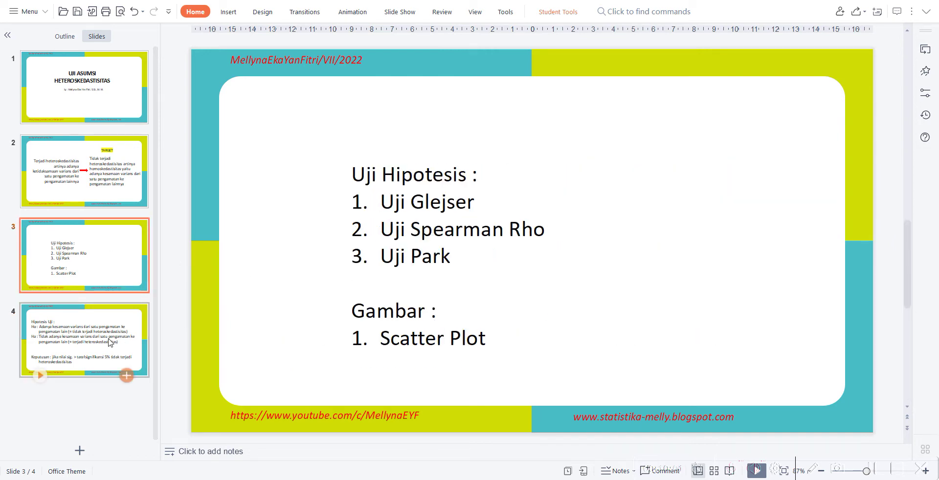
left_click(126, 370)
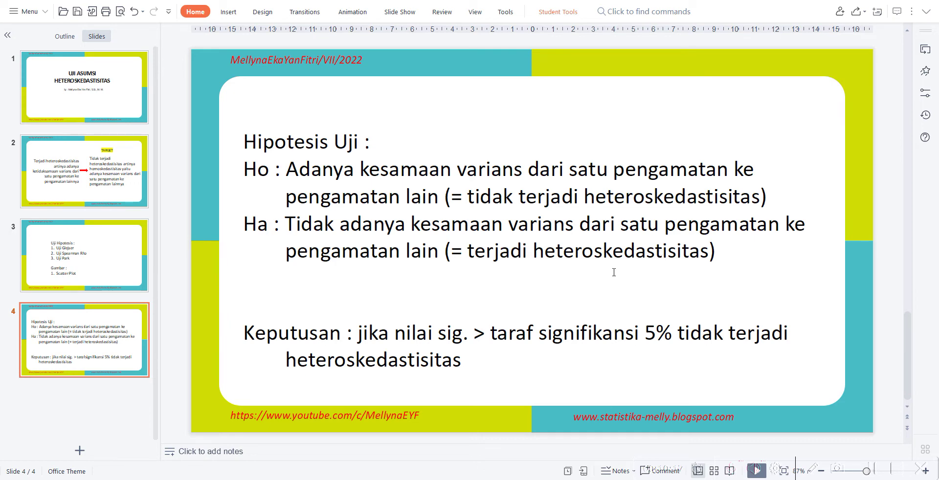
Step: Review the Ho statement and the Keputusan decision rule on the hypothesis slide, highlighting "sig." in the rule
left_click(757, 344)
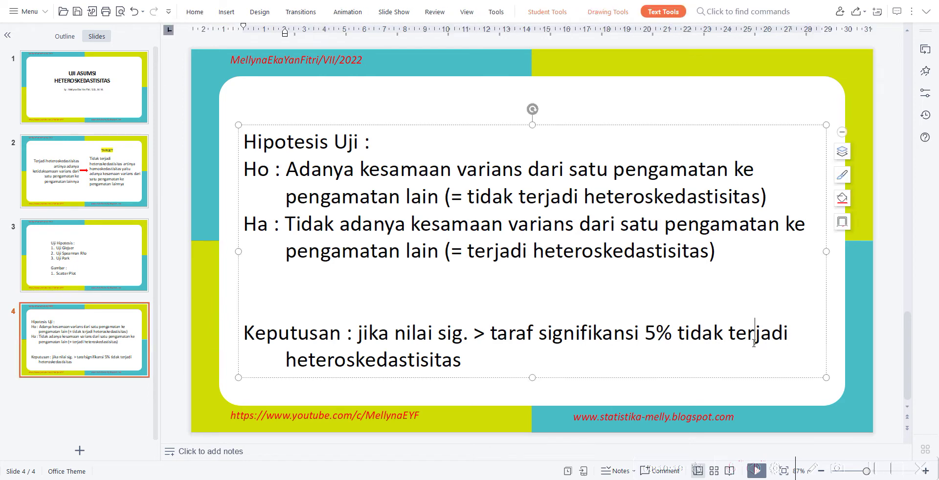
left_click_drag(467, 196, 675, 196)
left_click_drag(470, 344, 437, 343)
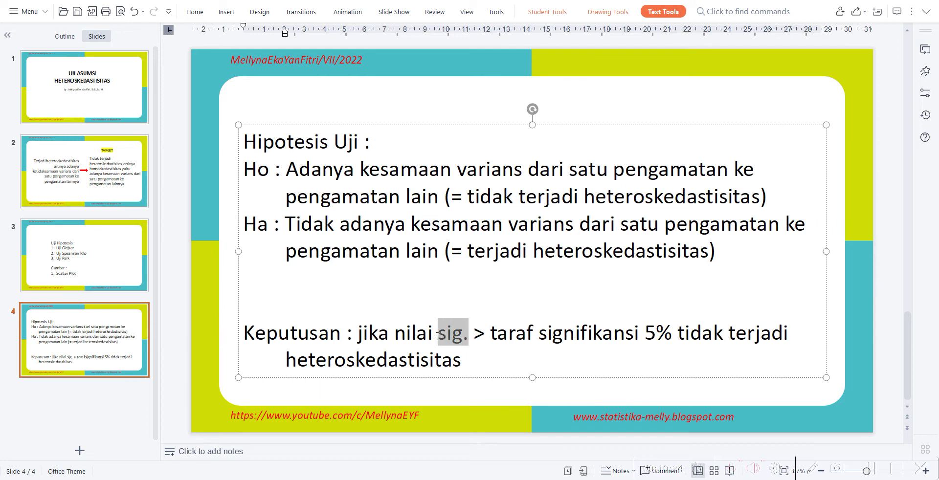
left_click(496, 342)
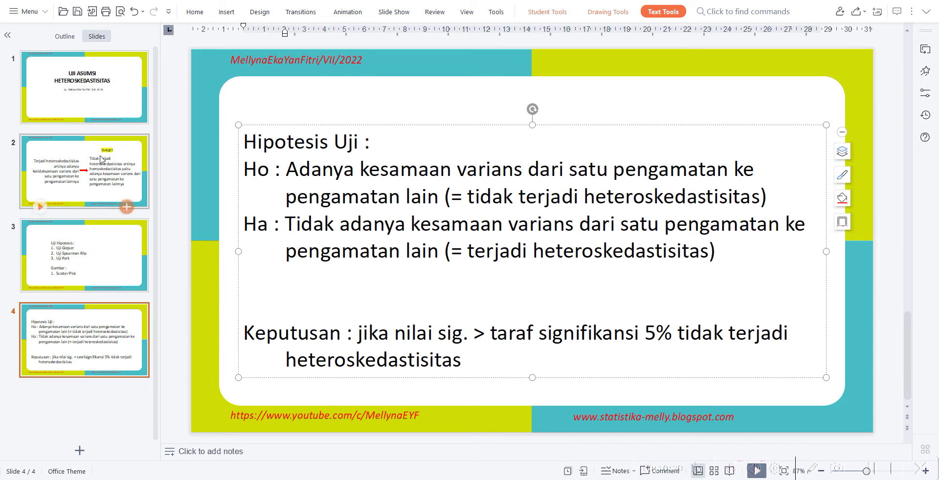
Step: Show the slide listing the hypothesis tests, highlight the Uji Glejser entry and move on to Uji Spearman Rho
left_click(80, 246)
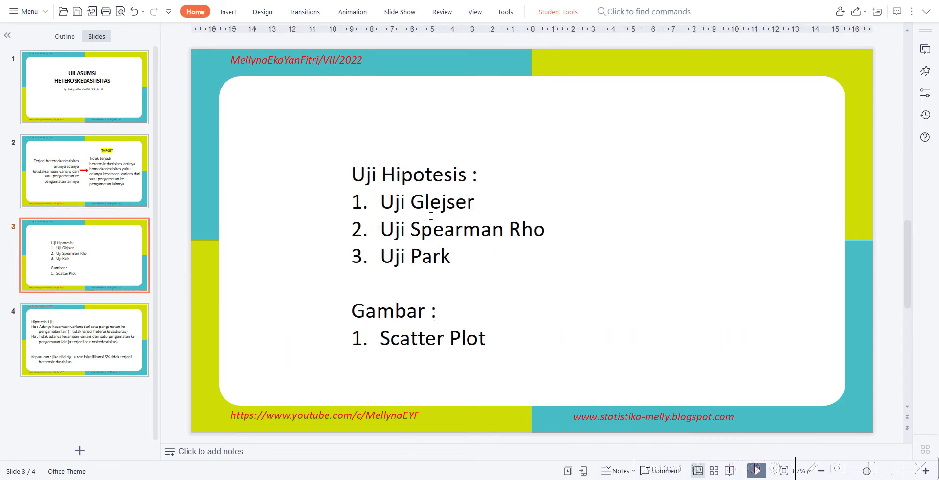
left_click(466, 207)
left_click_drag(466, 207, 411, 206)
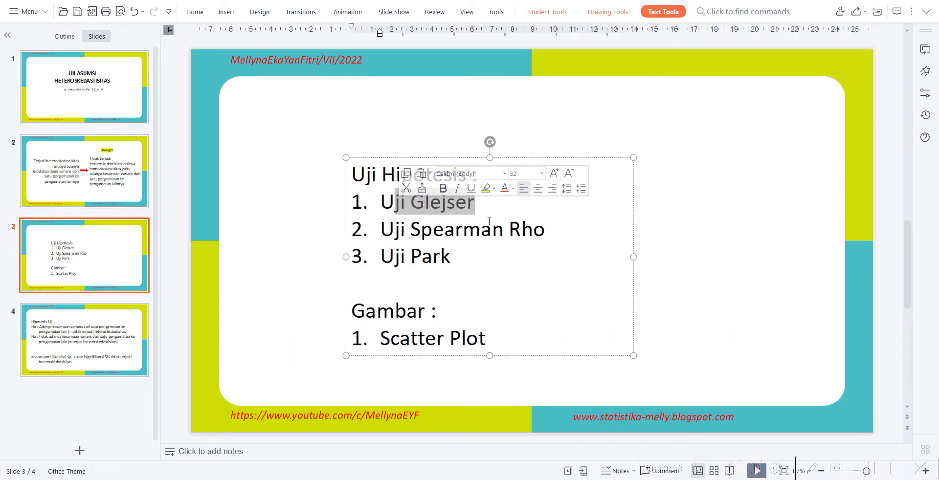
left_click(540, 228)
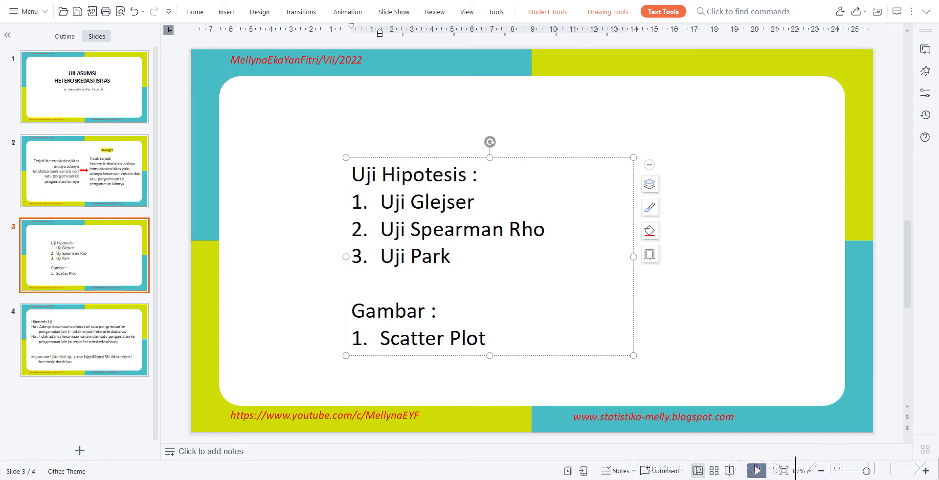
Step: Switch to the SPSS data set and set up a bivariate correlation with X1, X2, X3 and the Unstandardized Residual as variables
mouse_move(536, 472)
left_click(471, 430)
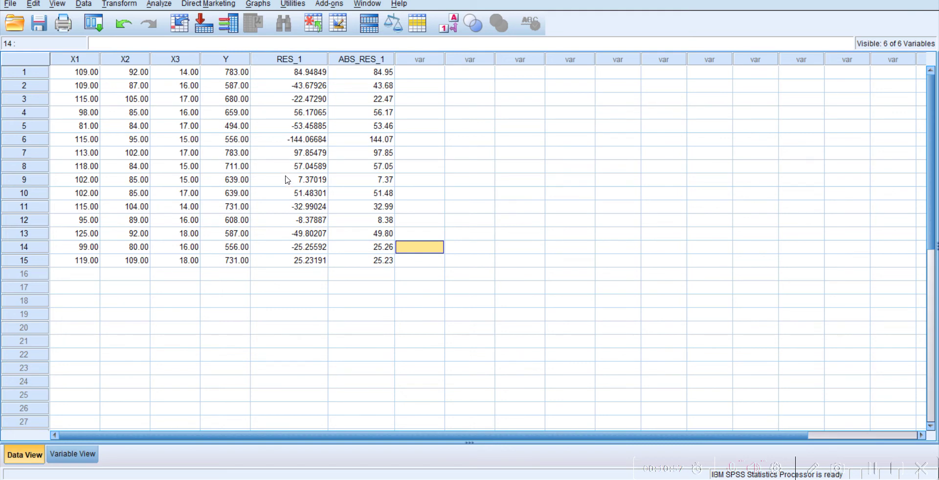
left_click(167, 6)
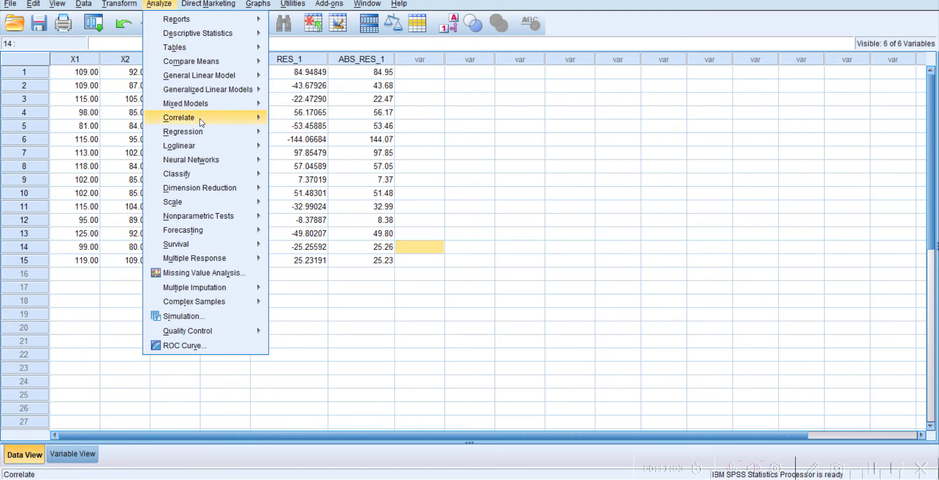
mouse_move(203, 118)
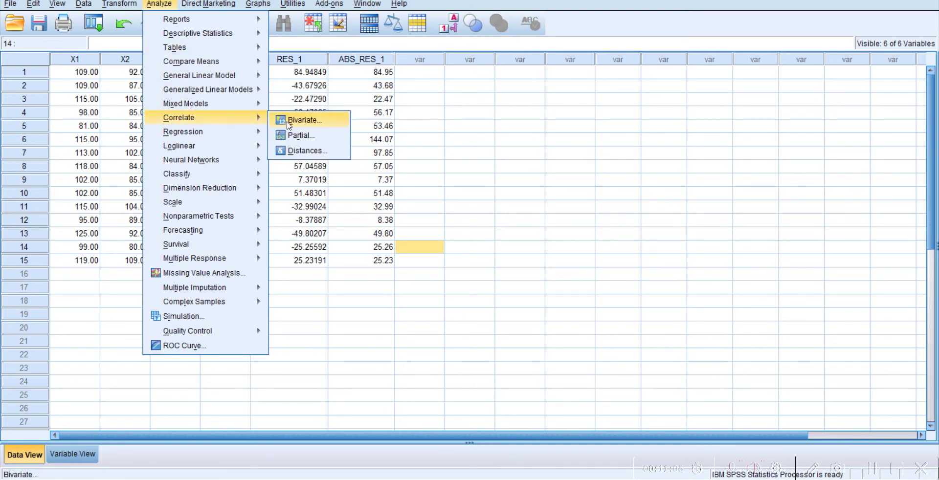
left_click(289, 125)
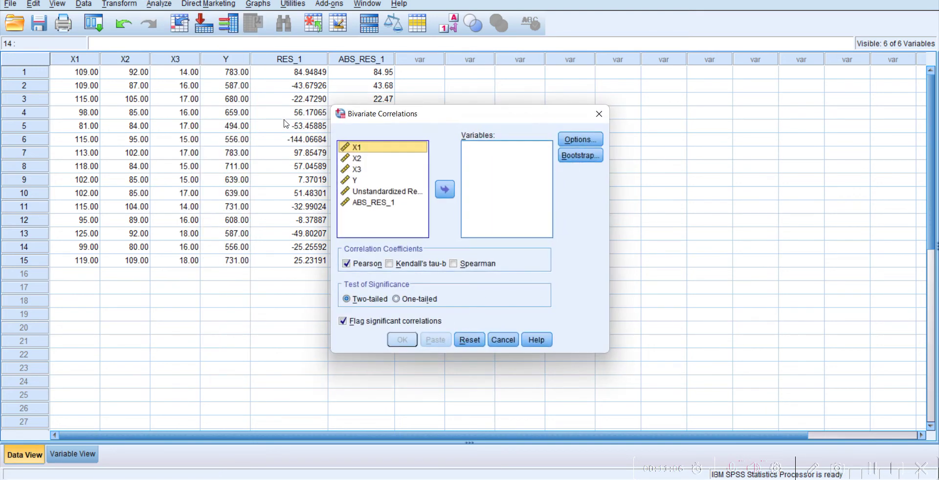
left_click(356, 171, "shift")
left_click(444, 194)
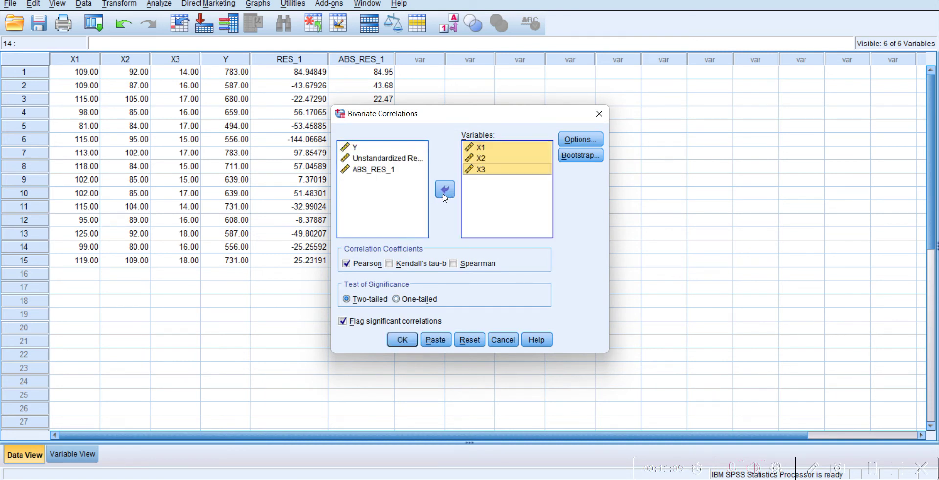
left_click(377, 171)
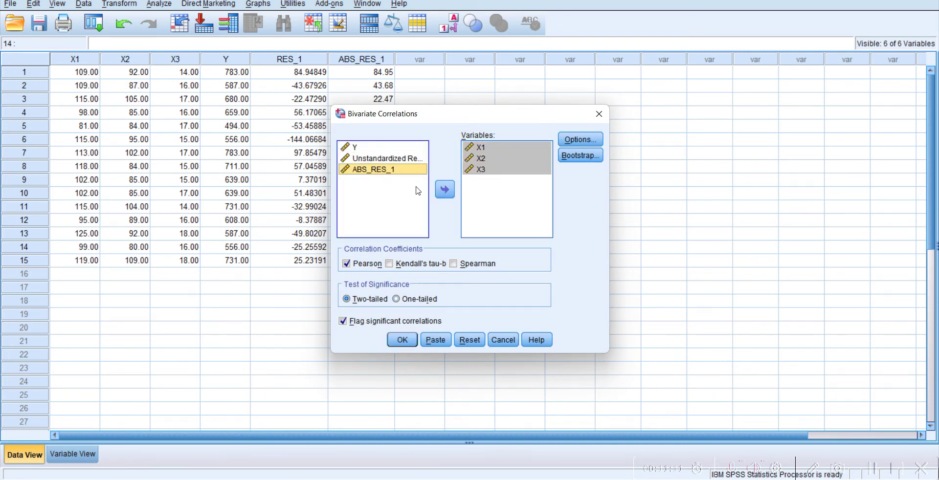
left_click(403, 160)
left_click(443, 192)
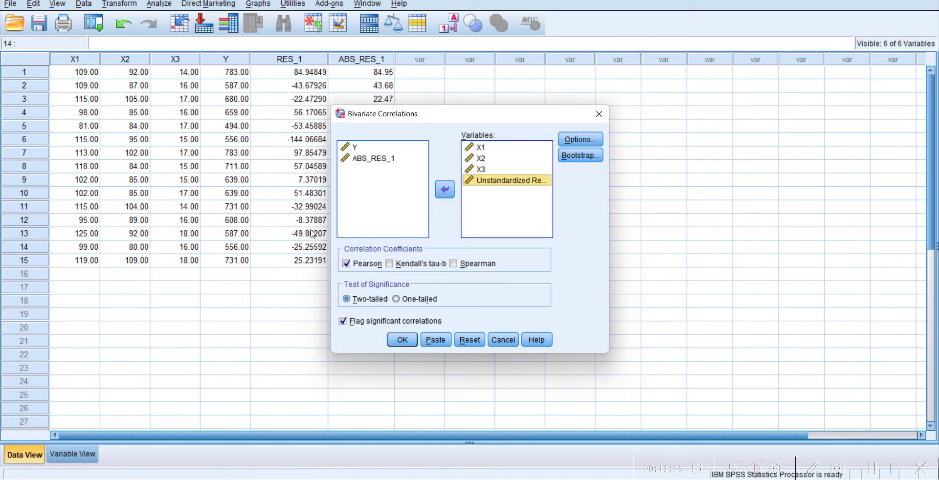
Step: Replace the Pearson coefficient with Spearman for the bivariate correlation and run it
left_click(347, 264)
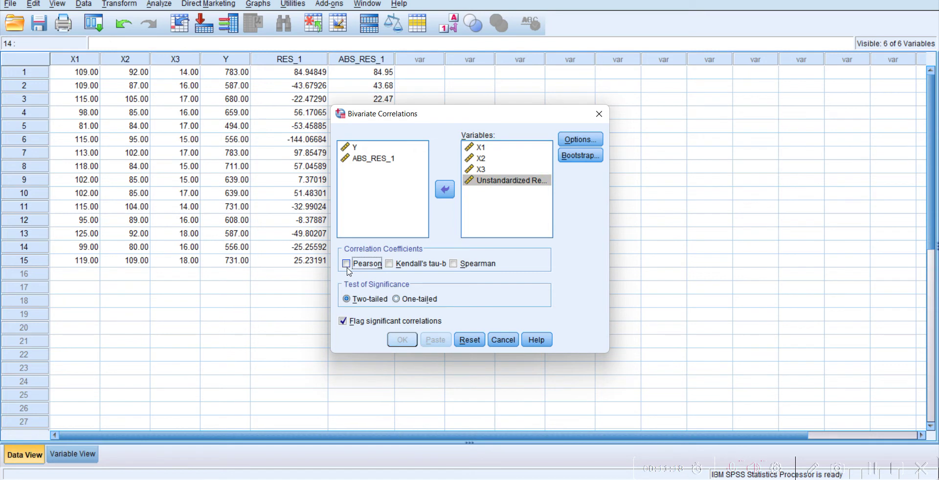
left_click(455, 265)
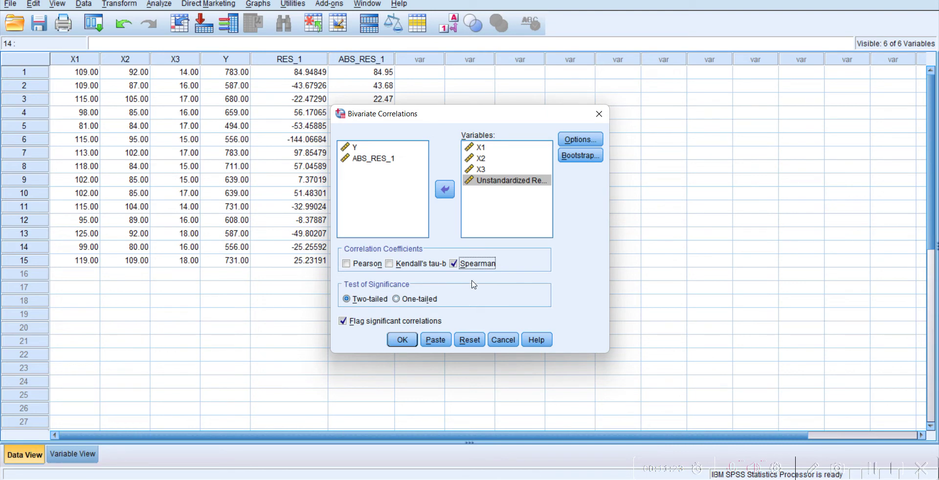
left_click(408, 345)
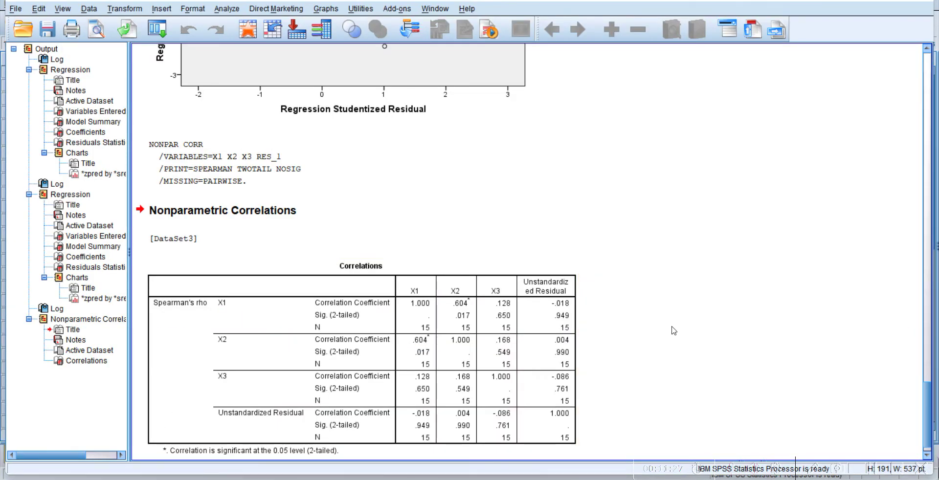
Step: Examine the Sig. (2-tailed) values of X1, X2 and X3 against the Unstandardized Residual in the Spearman's rho correlations table
scroll(631, 300, "down", 1)
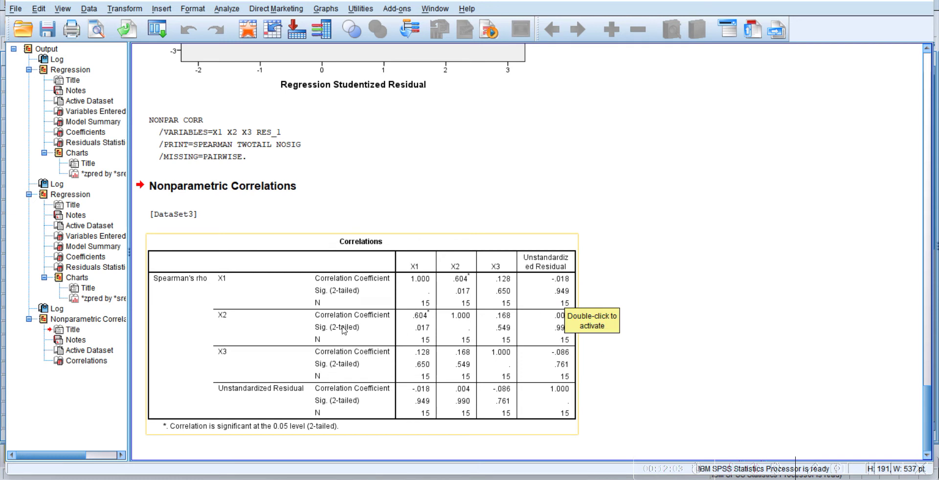
left_click(536, 336)
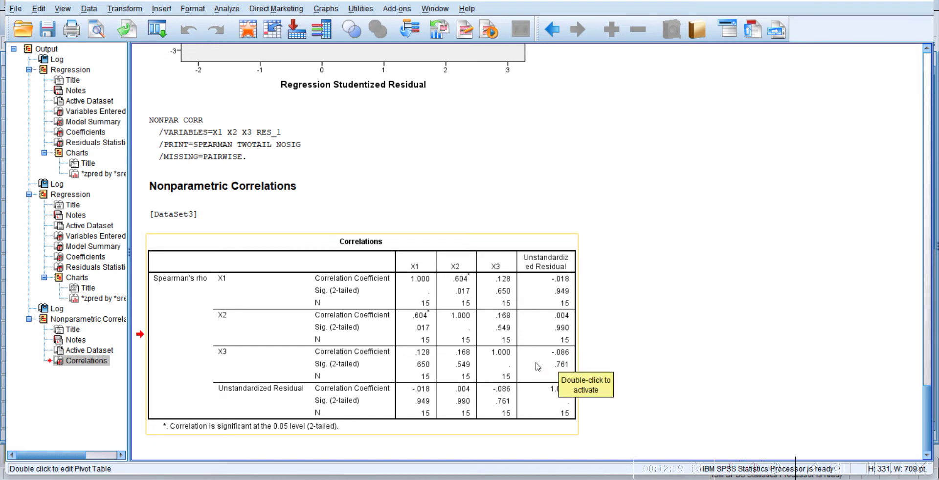
left_click(654, 347)
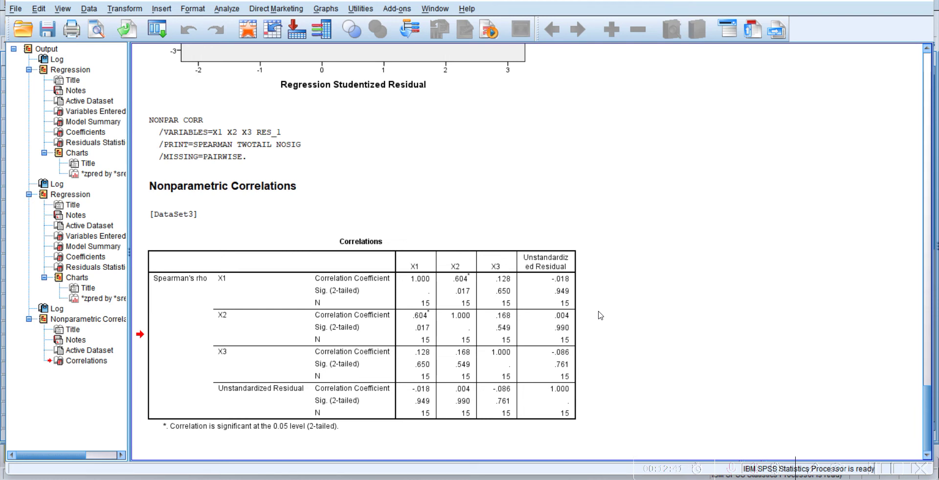
left_click(498, 337)
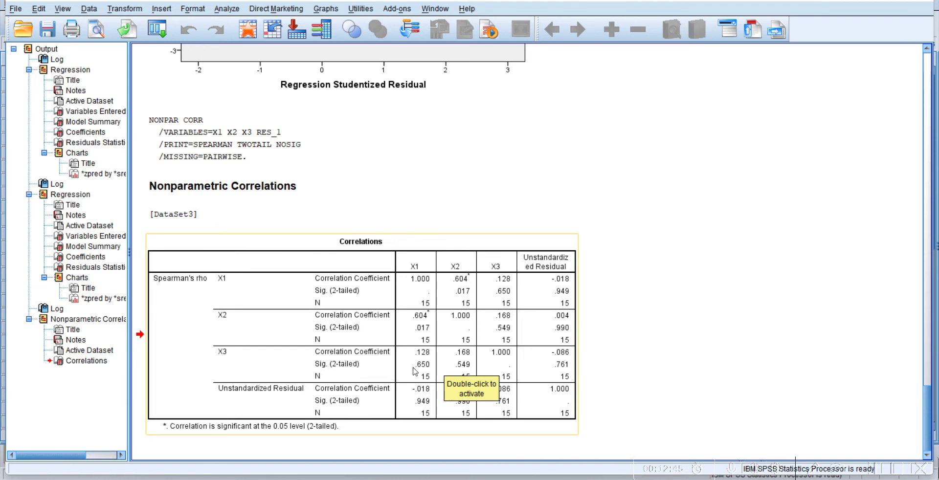
double_click(361, 236)
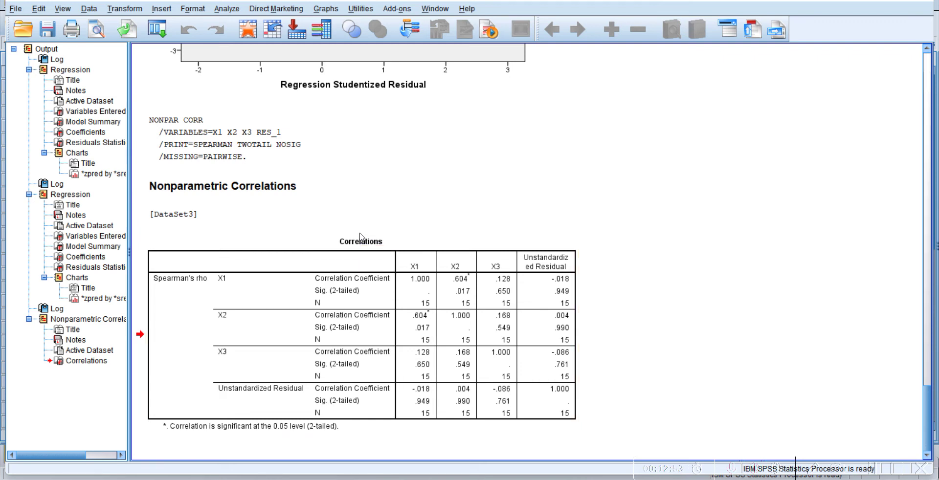
Step: Return to the data set and review the X1, X2, X3 and RES_1 columns needed for the logarithmic transformation
left_click(489, 453)
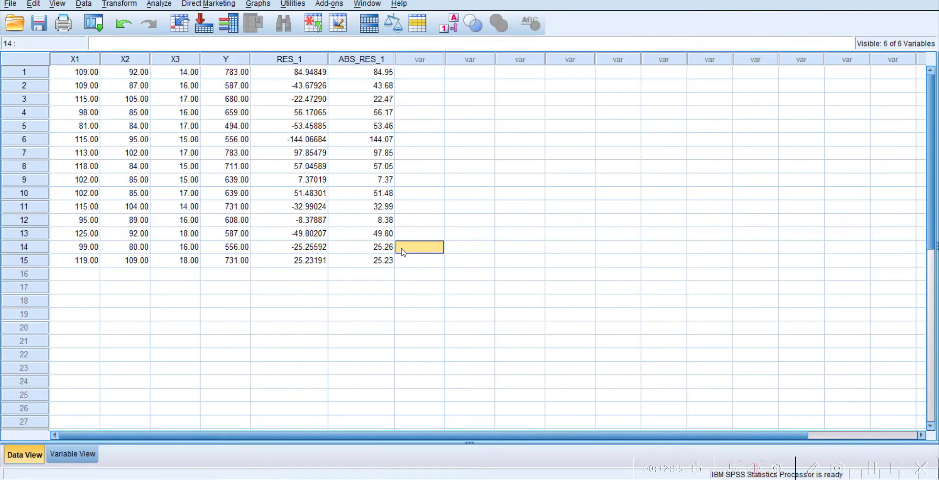
left_click(411, 314)
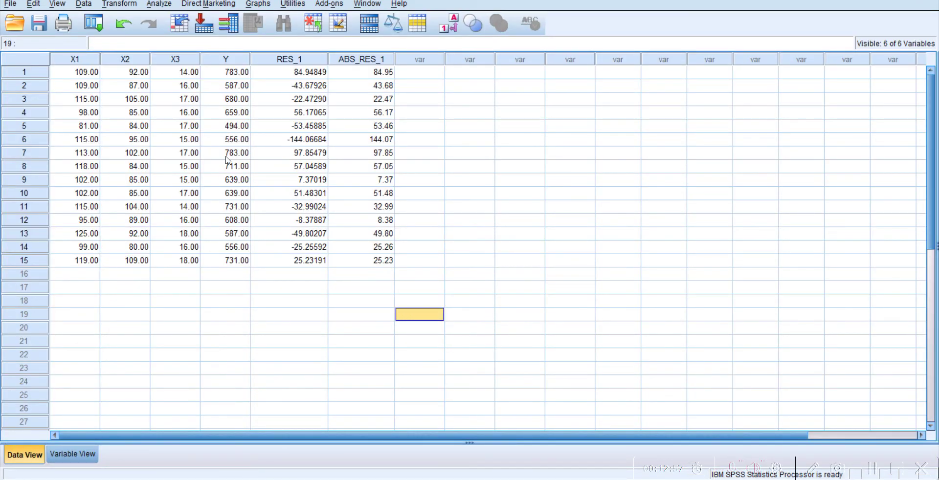
left_click(94, 74)
left_click(127, 78)
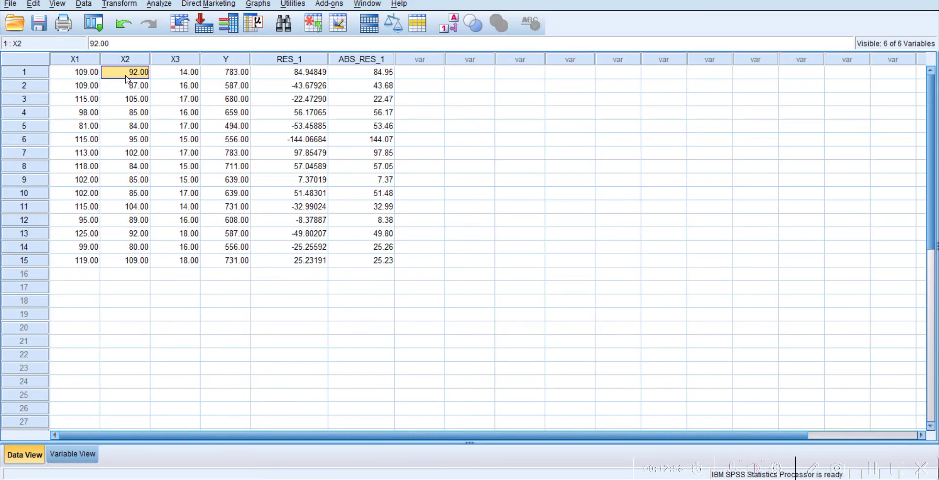
left_click(163, 86)
left_click(91, 74)
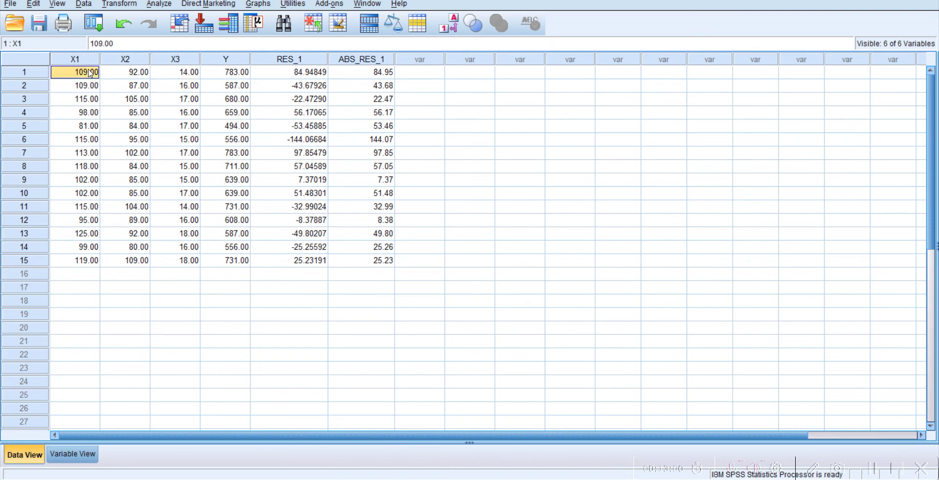
left_click(119, 75)
left_click(174, 74)
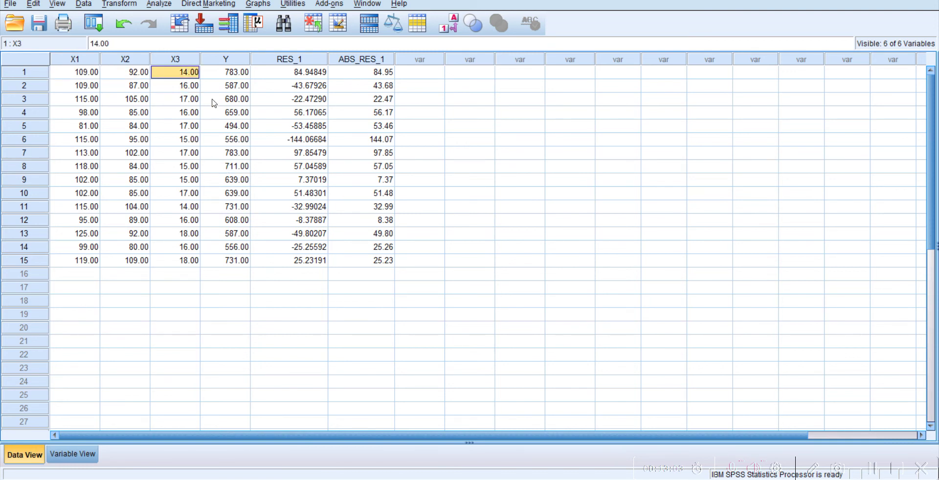
left_click(175, 156)
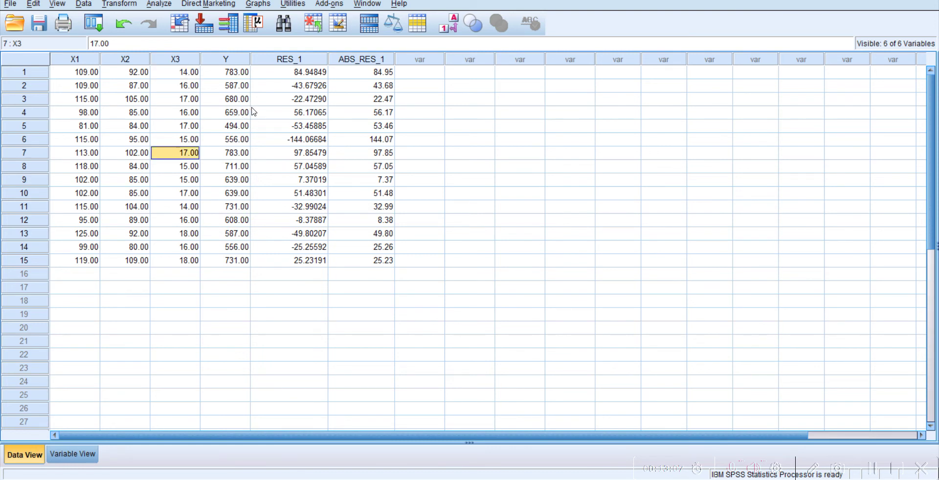
left_click(272, 104)
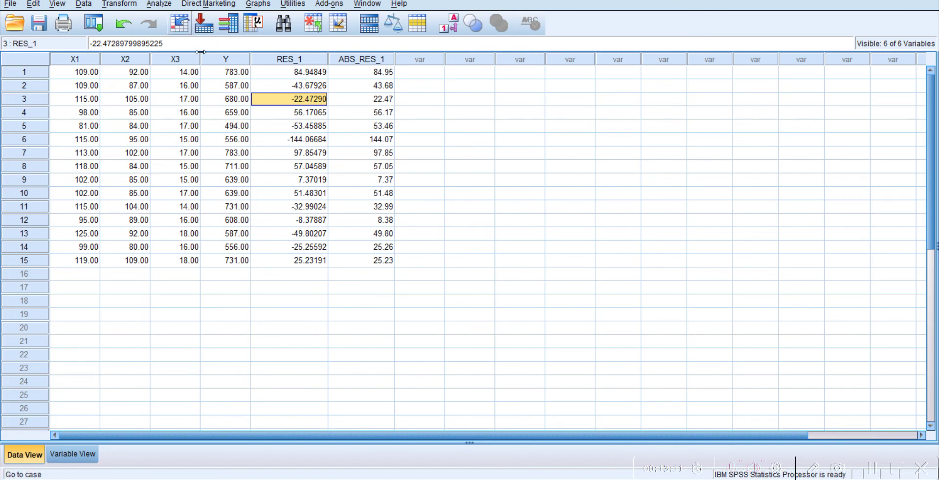
Step: Start a new Compute Variable definition, clear the previous target and expression, and name the target variable LnX1
left_click(119, 4)
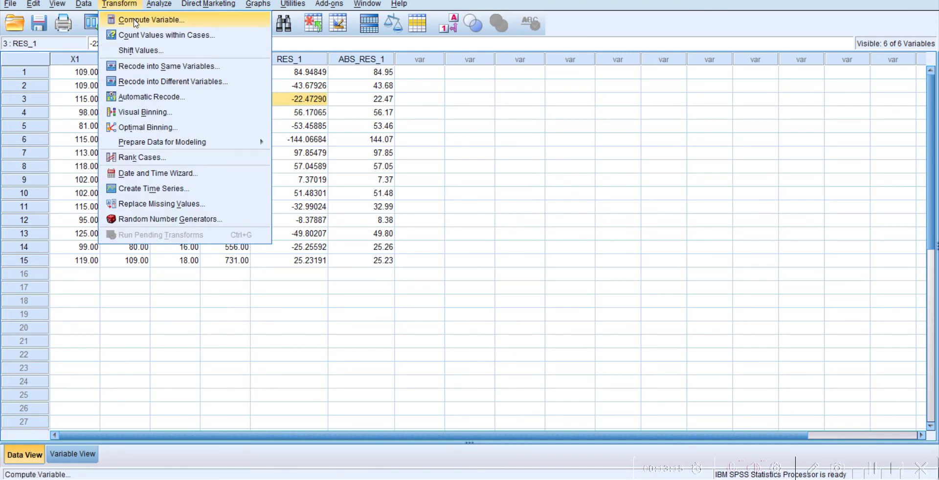
left_click(134, 23)
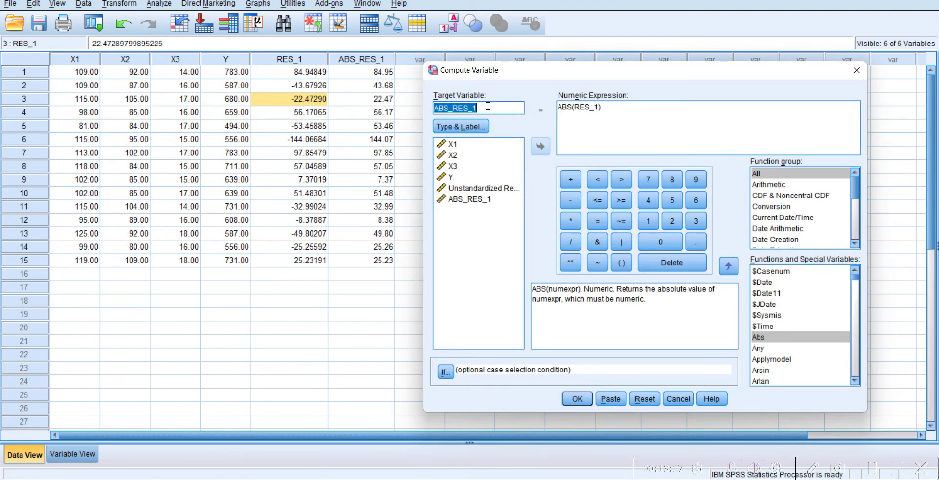
key("BackSpace")
key("Tab")
key("ctrl+a")
key("BackSpace")
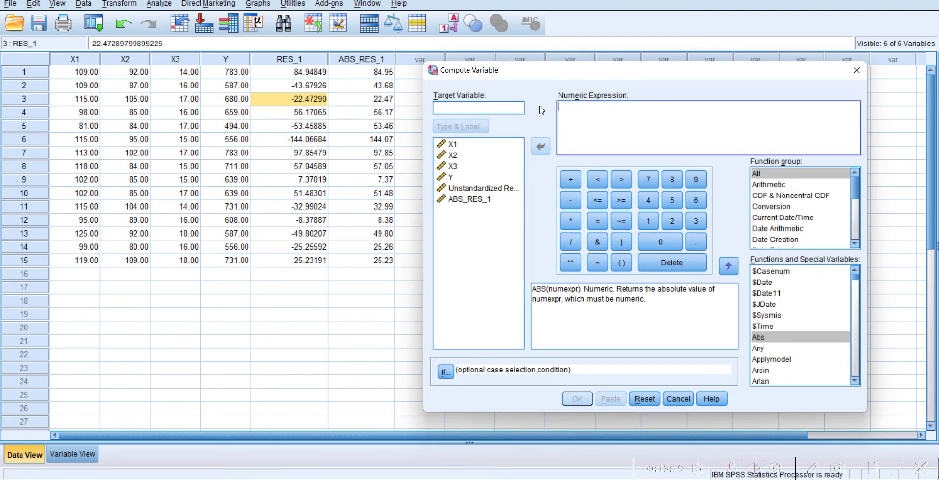
left_click(513, 108)
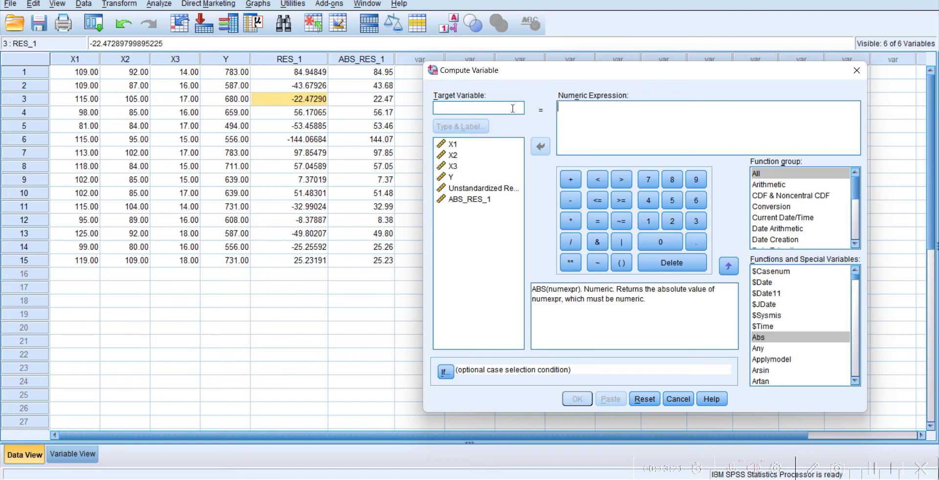
type("LnX1")
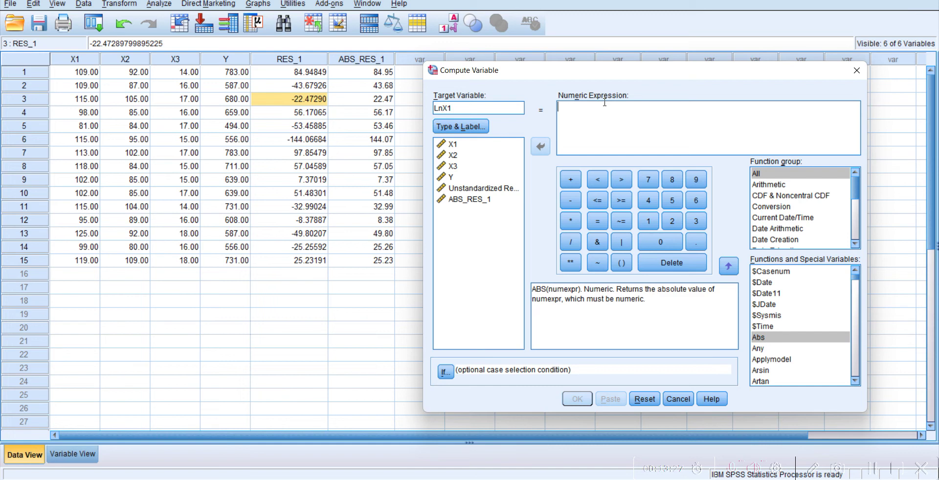
Step: Define the numeric expression for LnX1 as LN(X1) using the Ln function, compute the variable and return to the data set
left_click(605, 103)
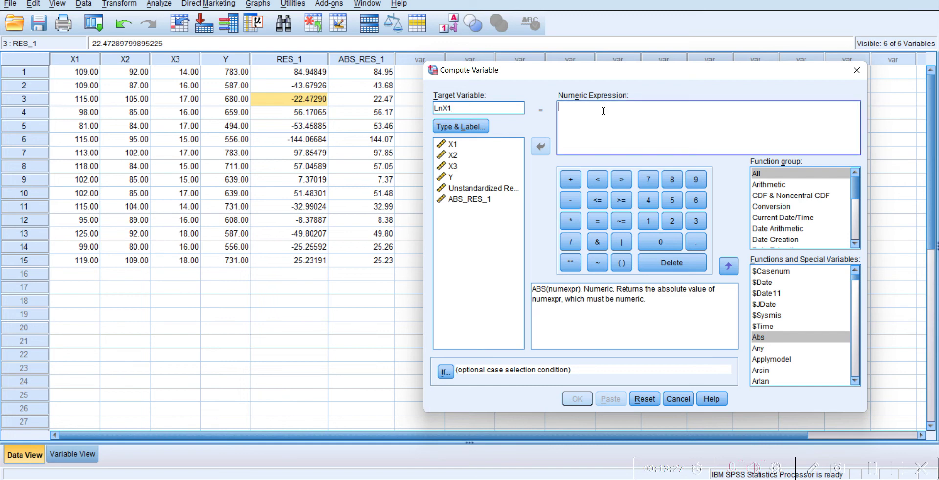
left_click(772, 336)
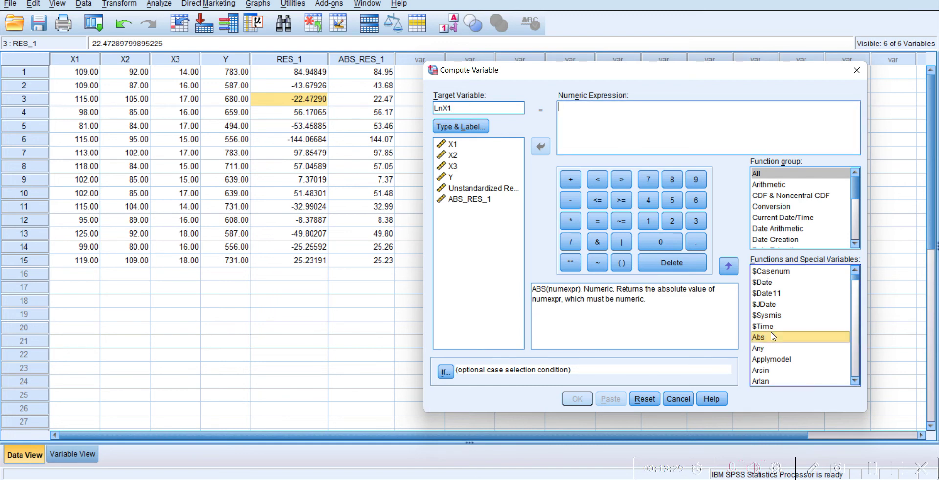
key("l")
scroll(771, 334, "down", 3)
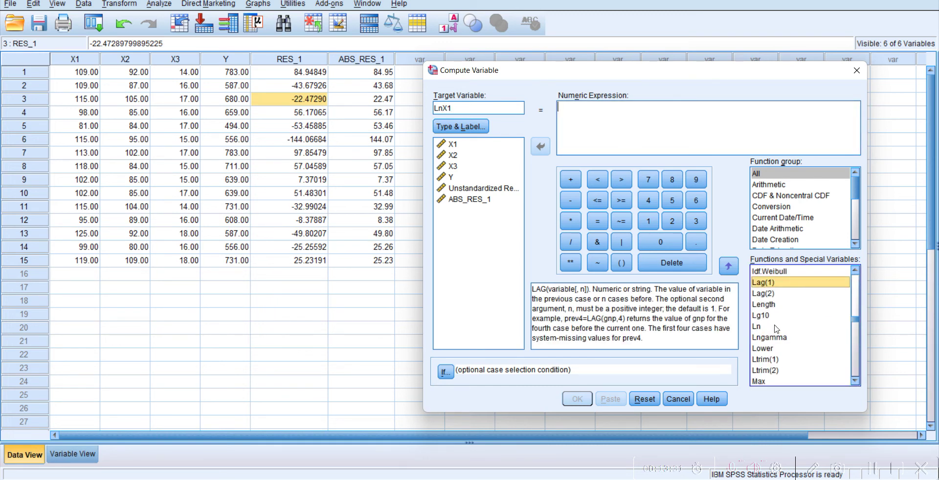
left_click(768, 327)
double_click(766, 328)
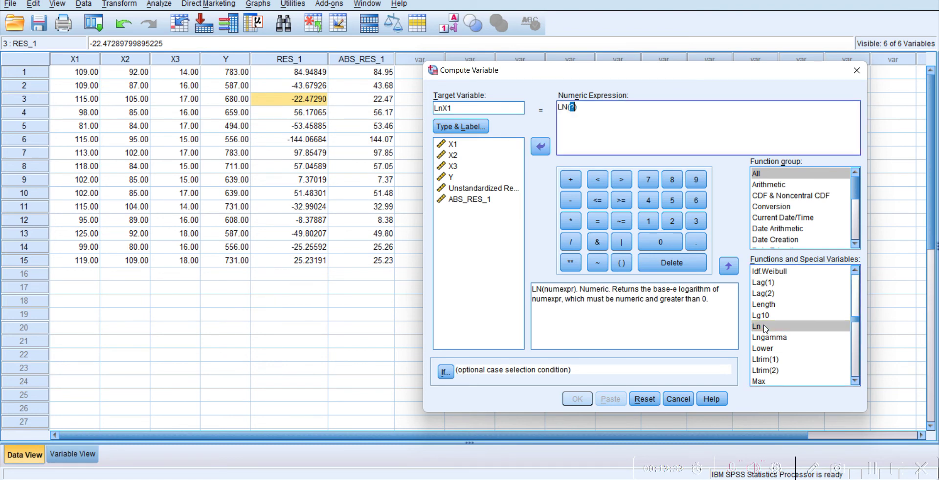
left_click(459, 147)
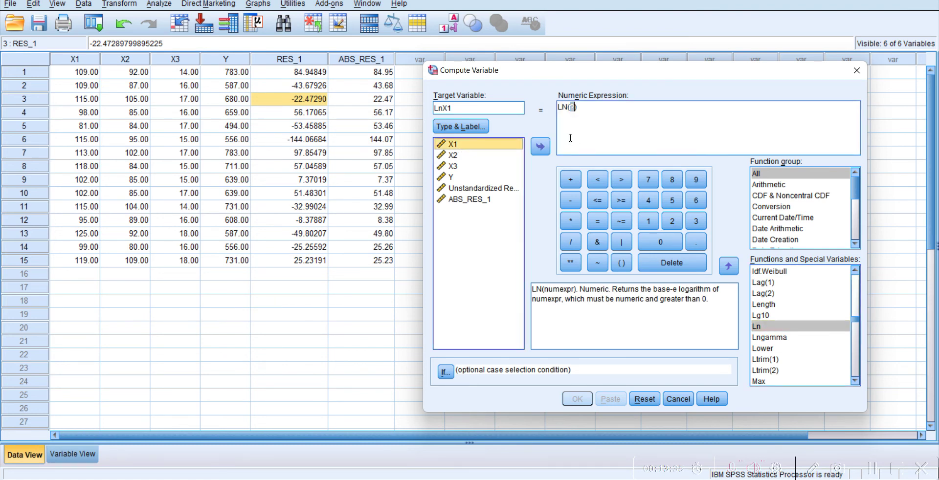
left_click(540, 146)
mouse_move(563, 476)
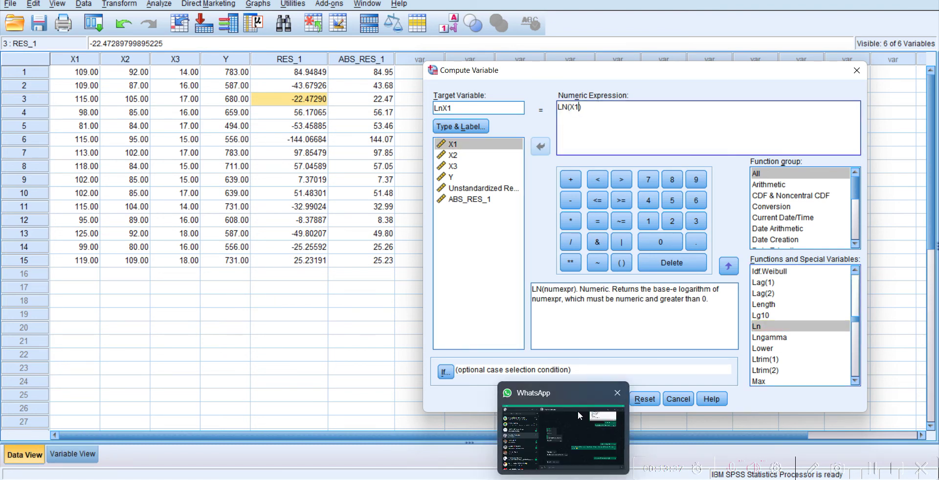
left_click(592, 399)
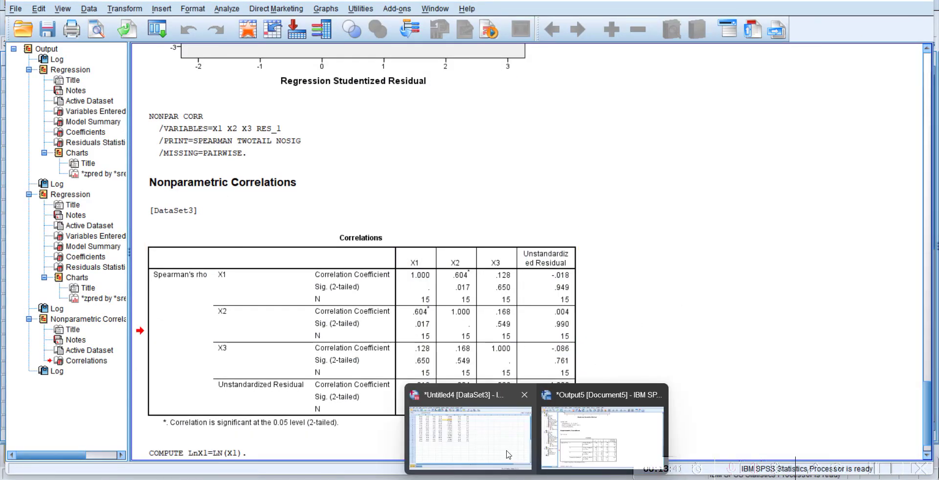
left_click(507, 451)
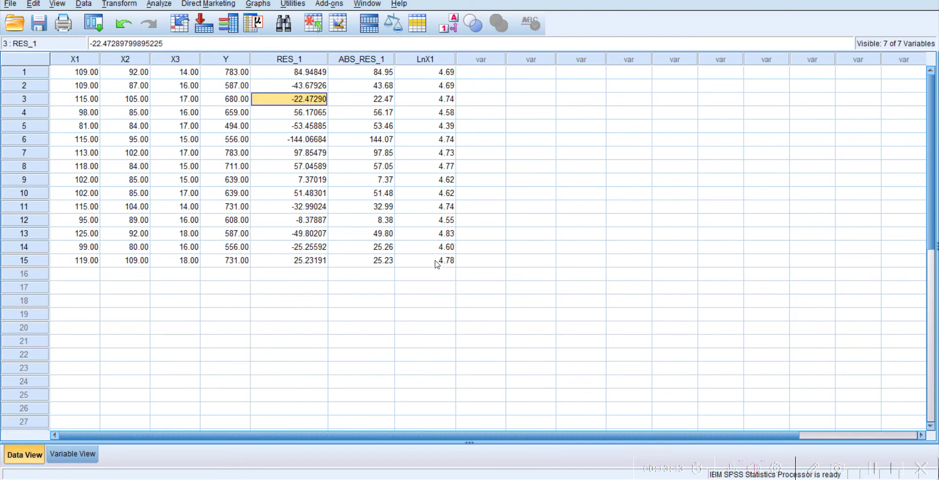
Step: Compute a new variable LnX2 with the numeric expression LN(X2)
left_click(119, 4)
left_click(142, 18)
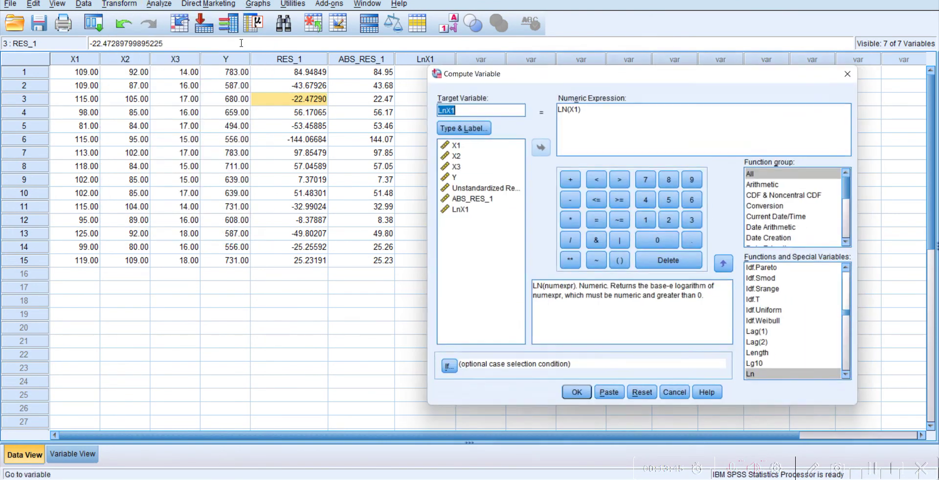
left_click(489, 106)
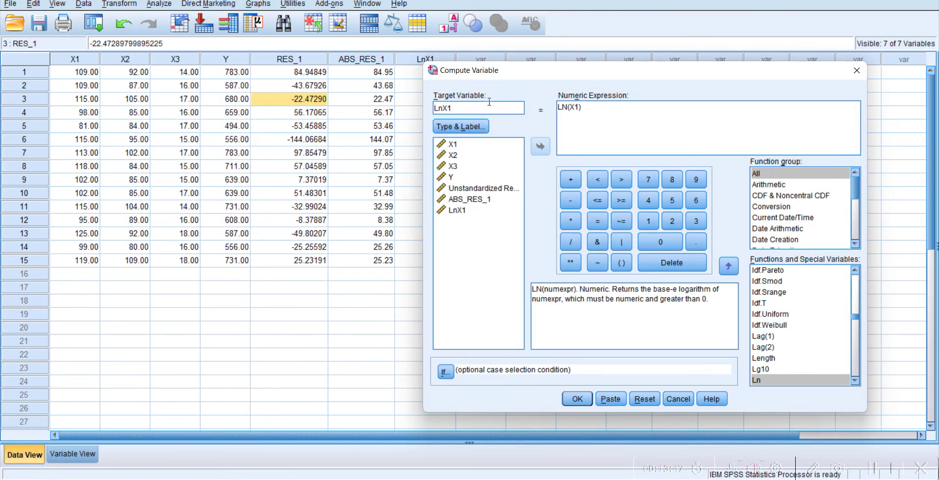
type("2")
left_click(580, 109)
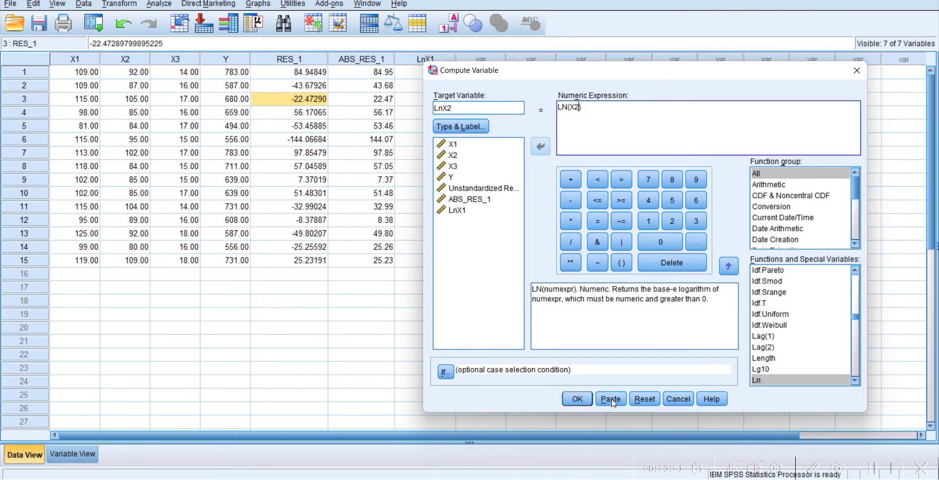
left_click(577, 399)
Step: Compute a new variable LnX3 with the numeric expression LN(X3)
left_click(129, 9)
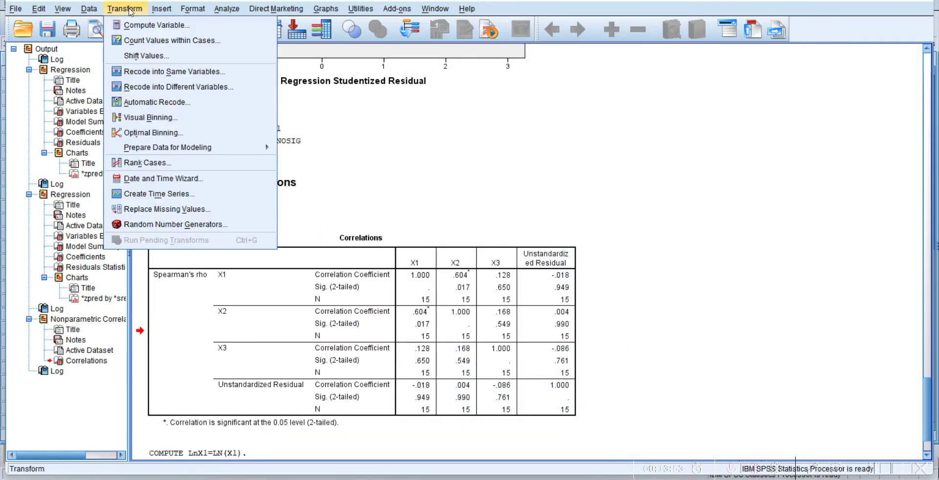
left_click(156, 25)
left_click(462, 109)
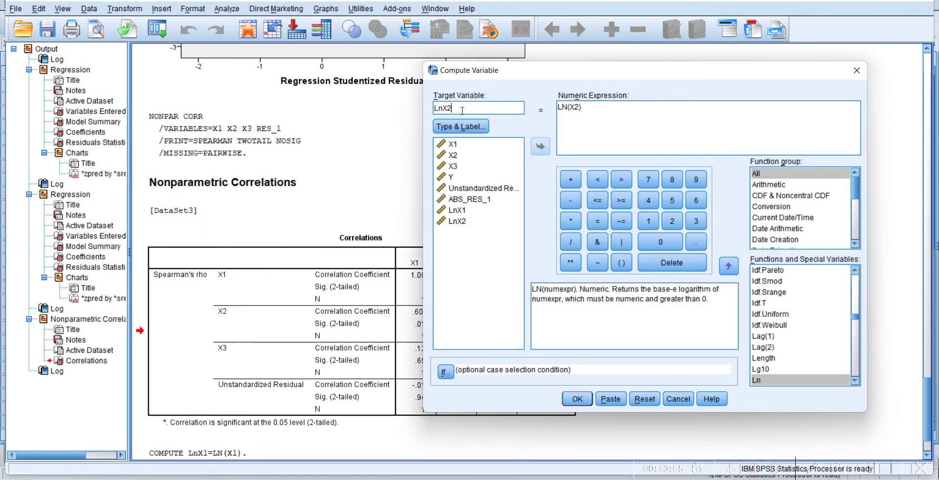
left_click(577, 111)
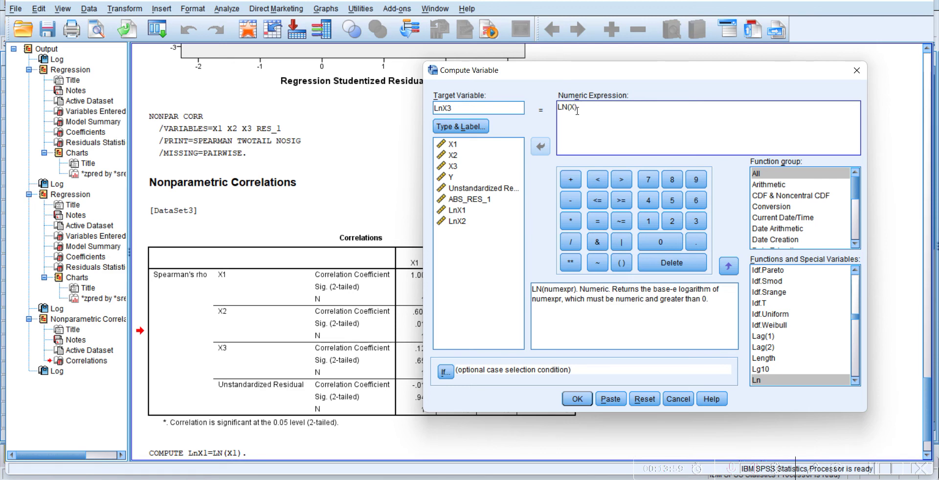
left_click(577, 399)
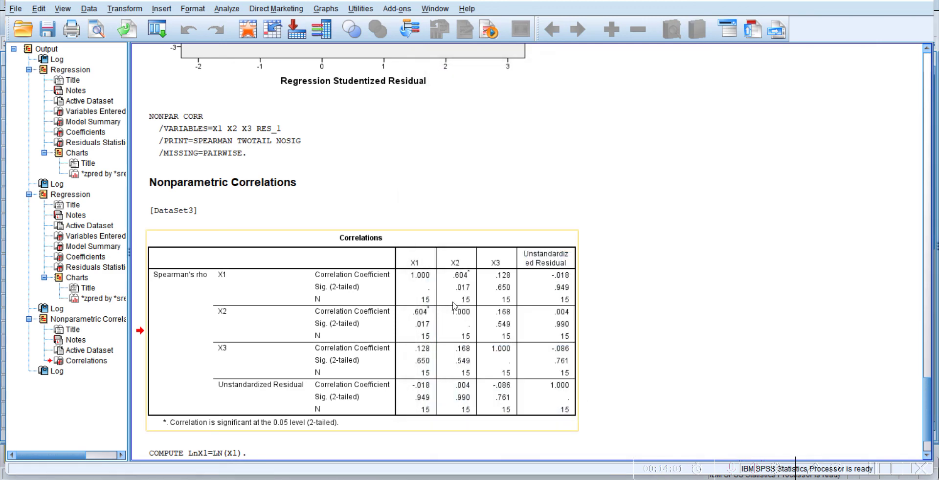
Step: Start another Compute Variable definition with the target variable Lne2 and clear X3 from inside the LN expression
left_click(128, 9)
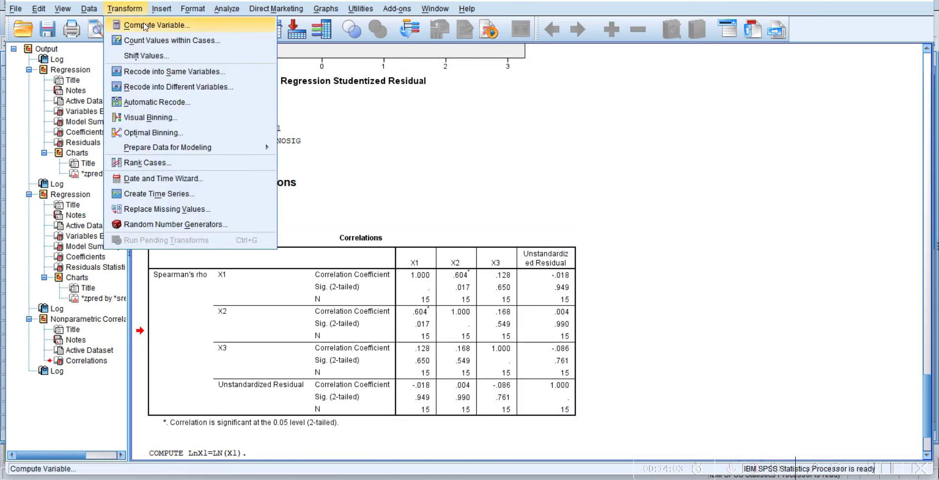
left_click(143, 25)
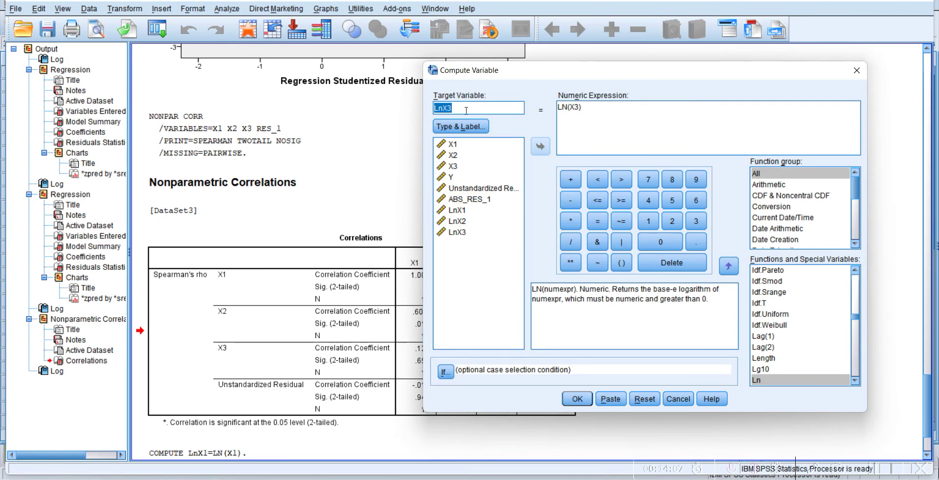
key("BackSpace")
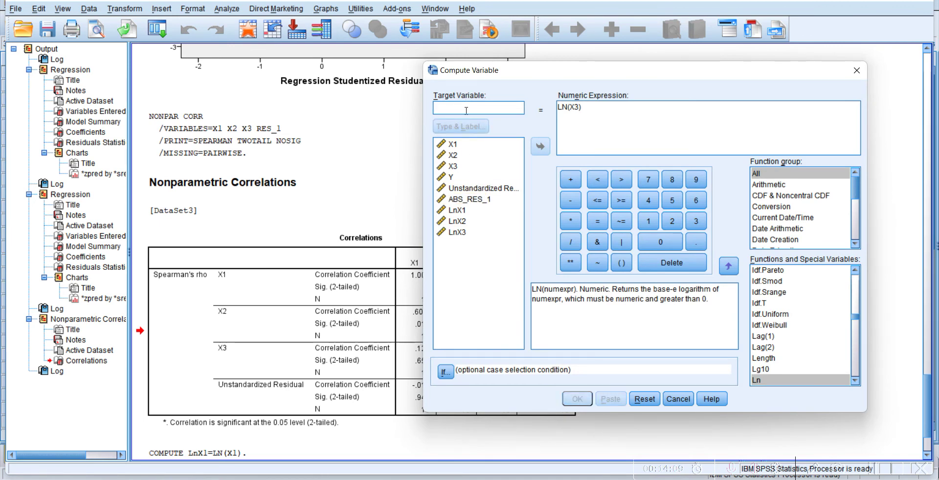
type("Lne2")
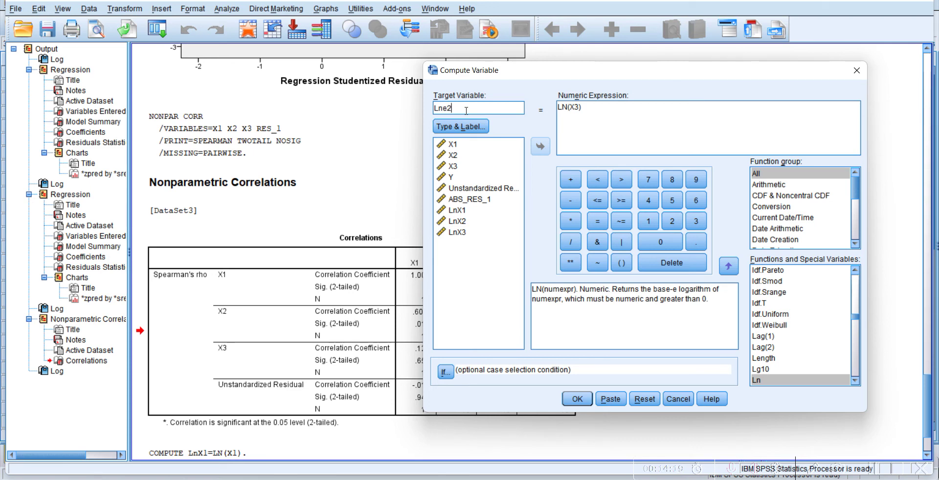
left_click(579, 108)
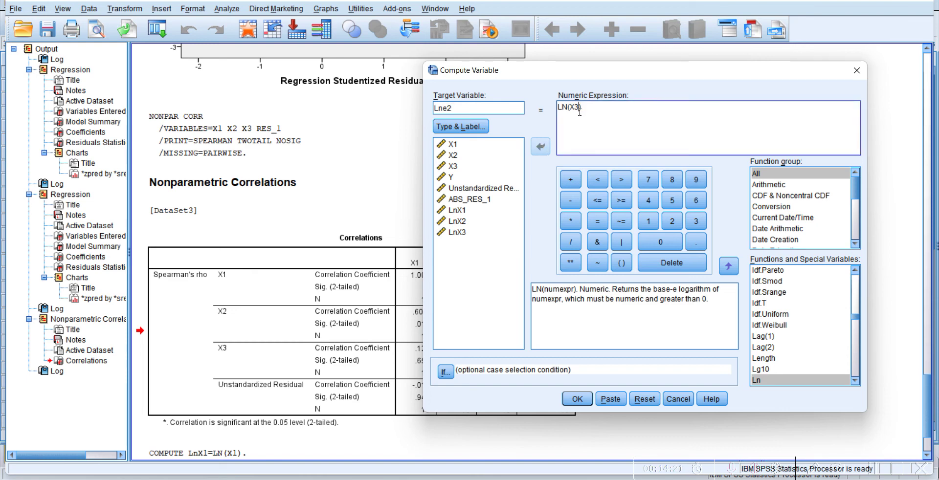
left_click(472, 201)
left_click(540, 146)
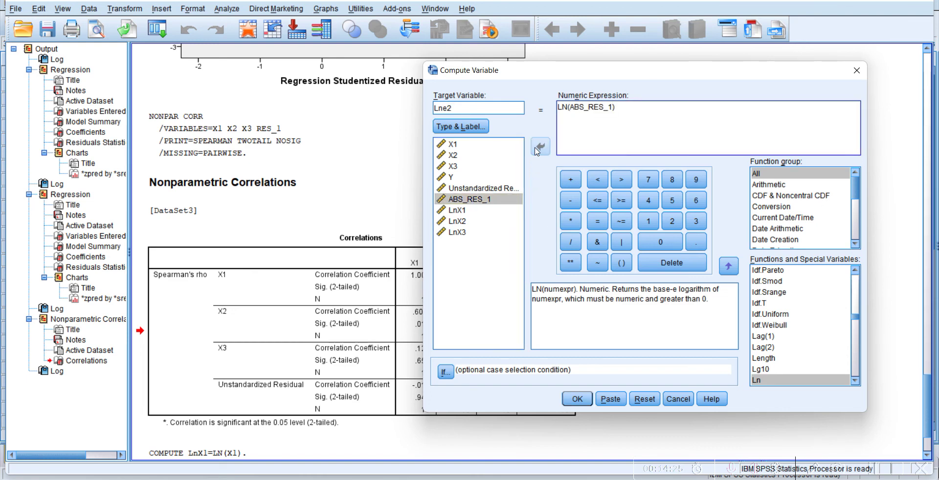
left_click(570, 222)
key("BackSpace")
key("BackSpace")
key("BackSpace")
key("BackSpace")
key("BackSpace")
key("BackSpace")
Step: Define the numeric expression for Lne2 as LN(RES_1 * RES_1), compute the variable and return to the data set
left_click(481, 188)
left_click(544, 150)
left_click(571, 221)
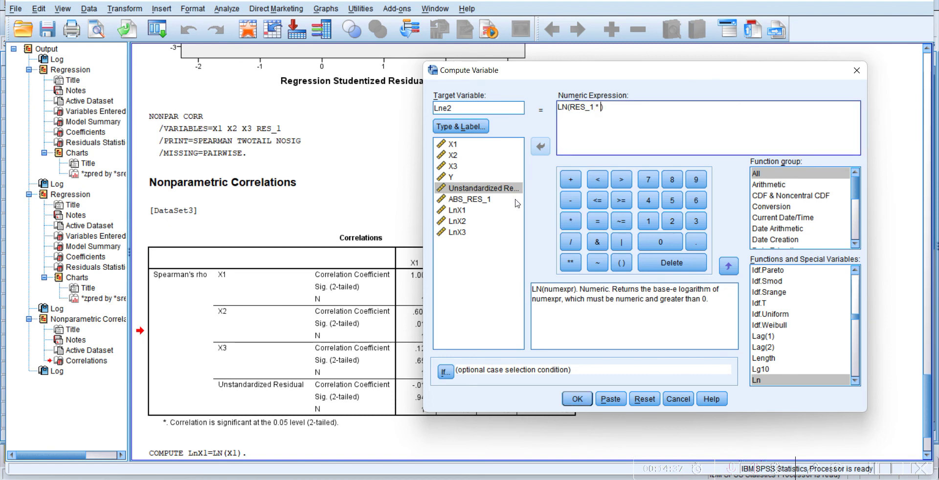
left_click(541, 146)
left_click(576, 399)
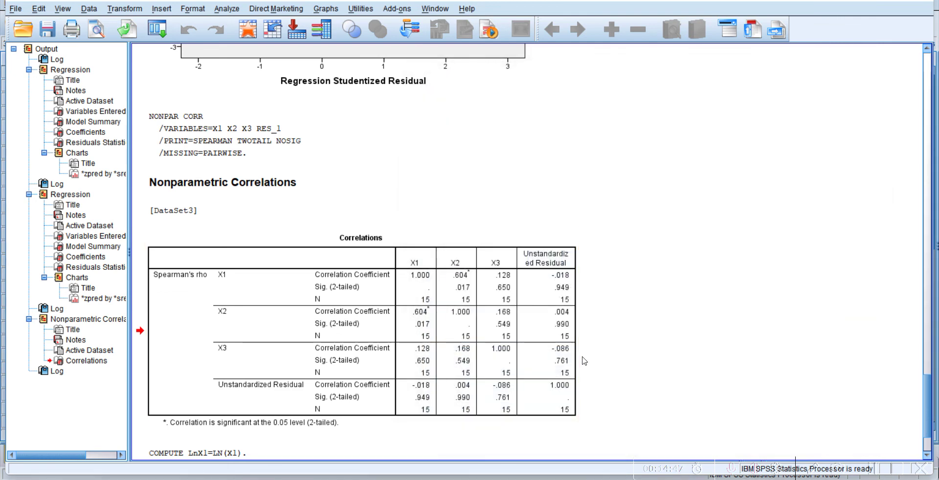
left_click(535, 420)
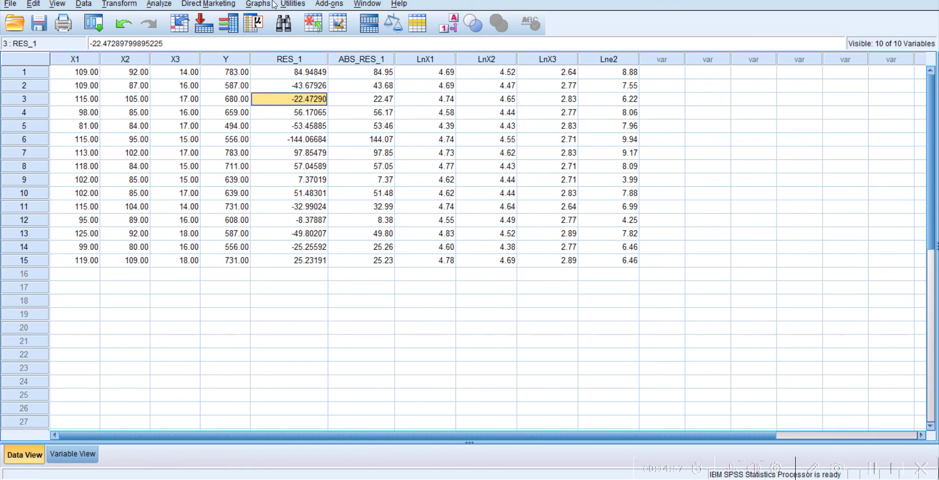
Step: Open a Linear Regression and remove the dependent variable ABS_RES_1 and the independent variables X1, X2 and X3
left_click(159, 4)
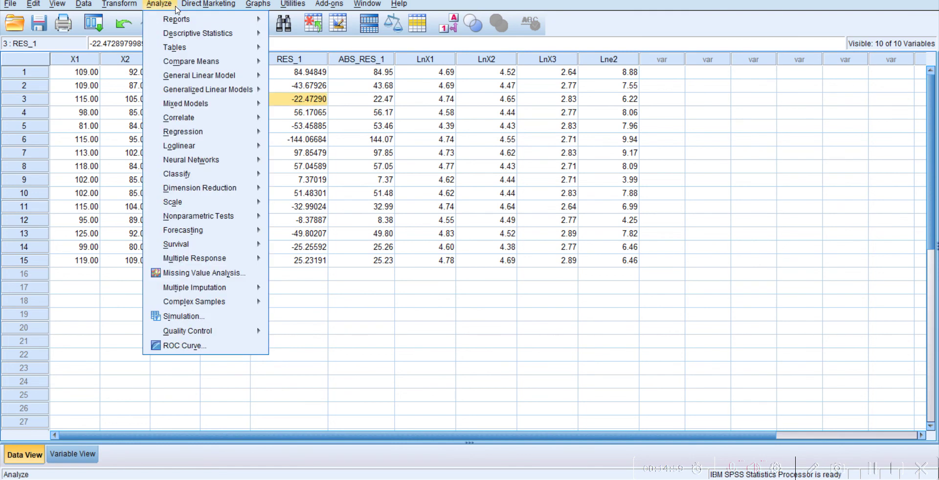
mouse_move(225, 120)
mouse_move(233, 136)
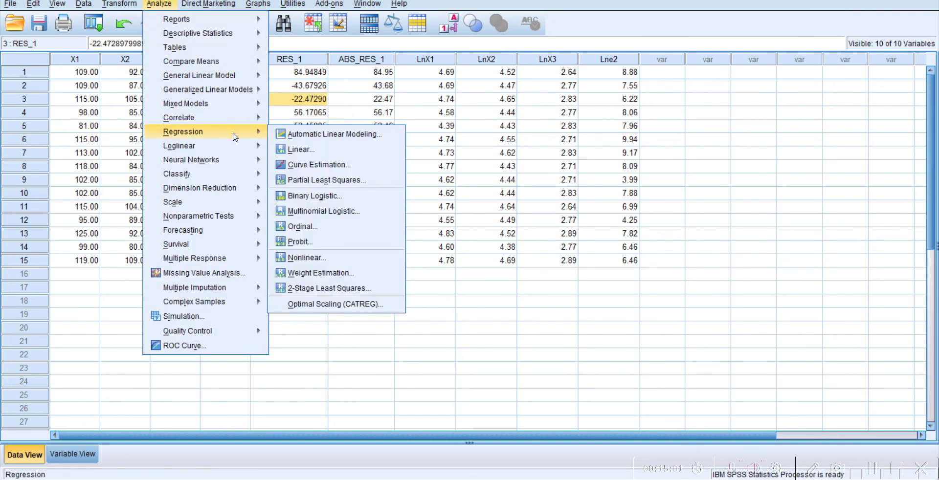
left_click(322, 151)
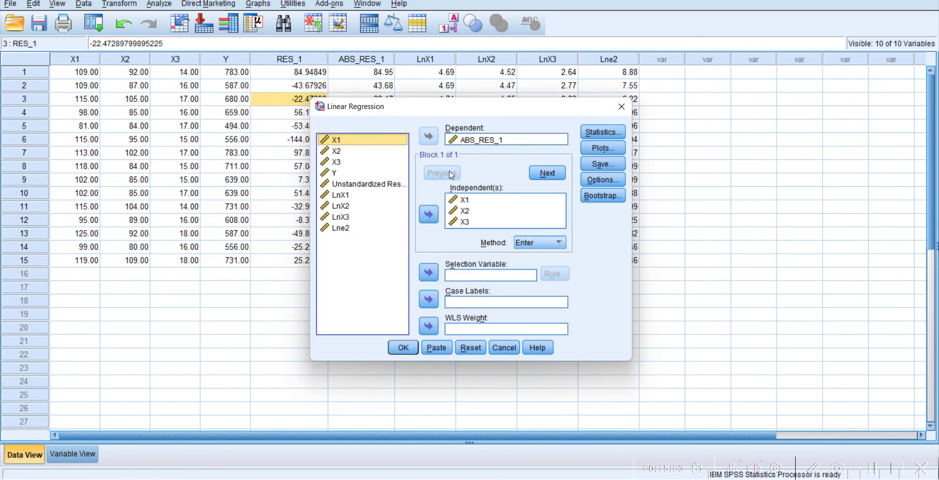
left_click(474, 141)
left_click(429, 136)
left_click_drag(456, 221, 454, 201)
left_click(434, 222)
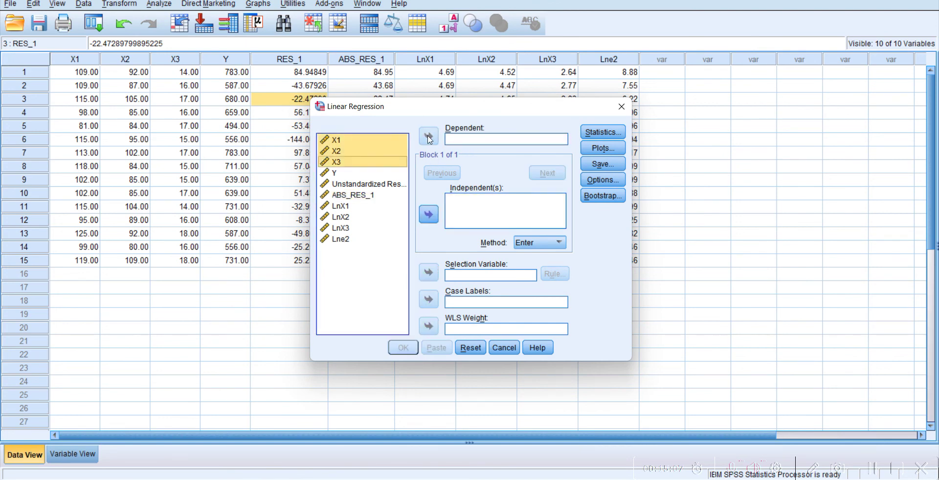
Step: Assign Lne2 as the dependent variable and LnX1, LnX2 and LnX3 as the independent variables
left_click(347, 239)
left_click(428, 140)
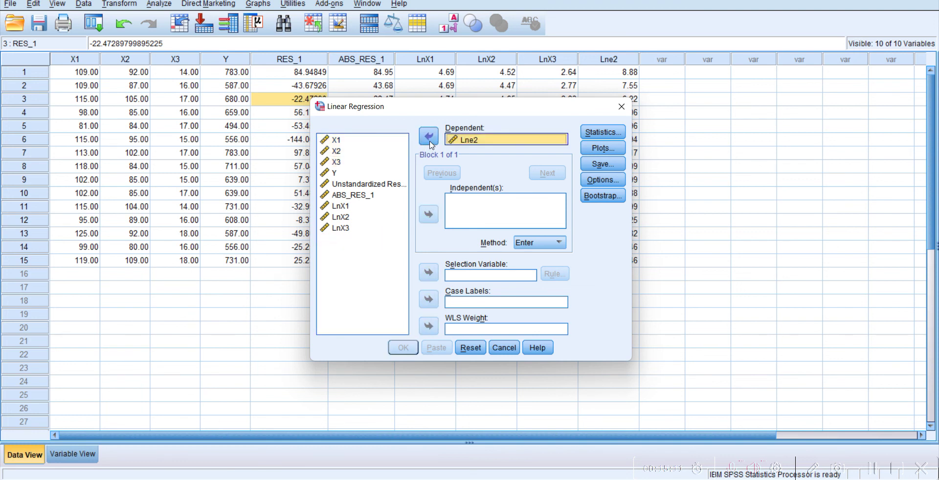
left_click(349, 207)
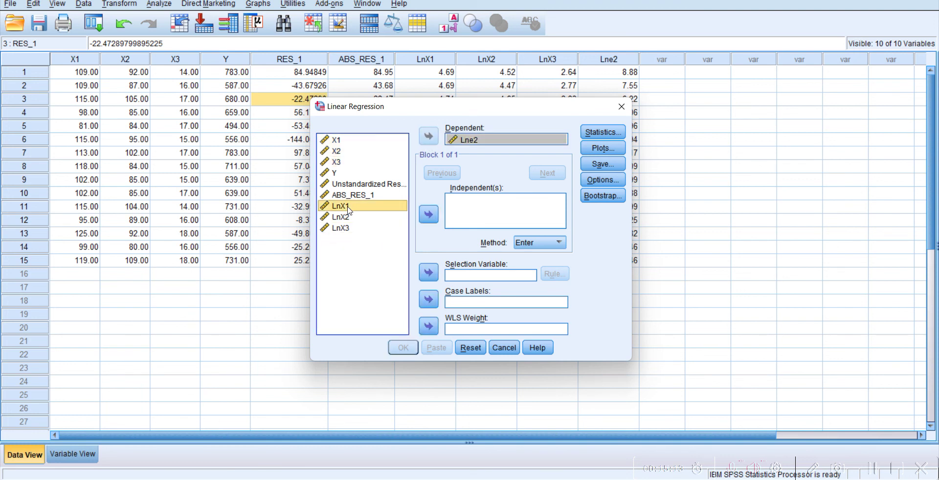
left_click(345, 227, "shift")
left_click(428, 214)
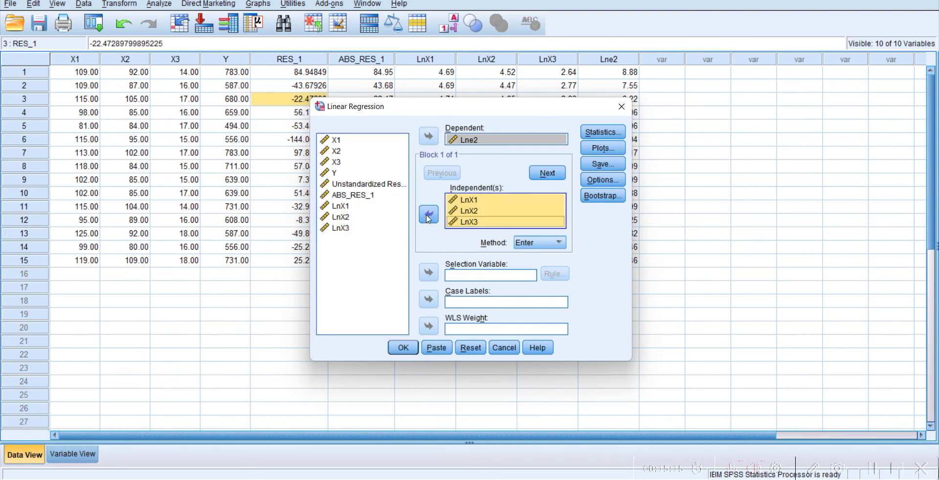
Step: Check the regression's statistics, plots and save options, keeping only Estimates for the coefficients, and run the Park test regression
left_click(601, 132)
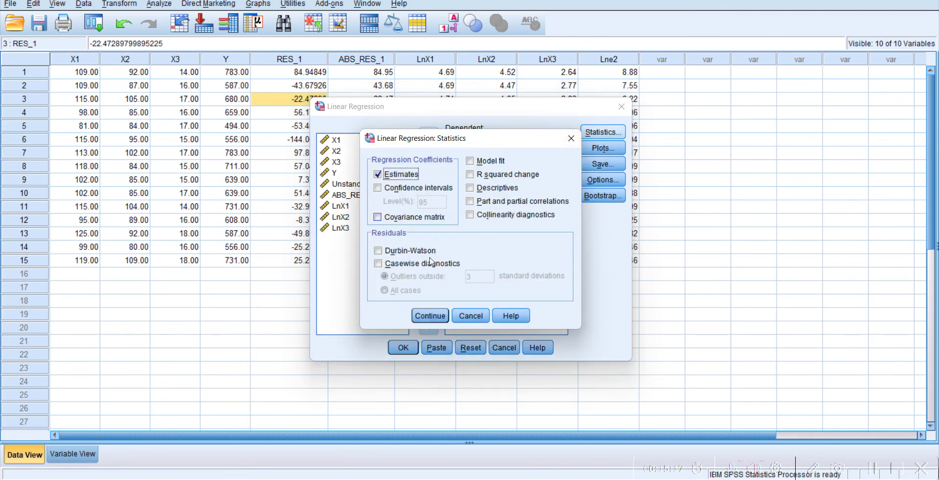
left_click(429, 315)
left_click(602, 148)
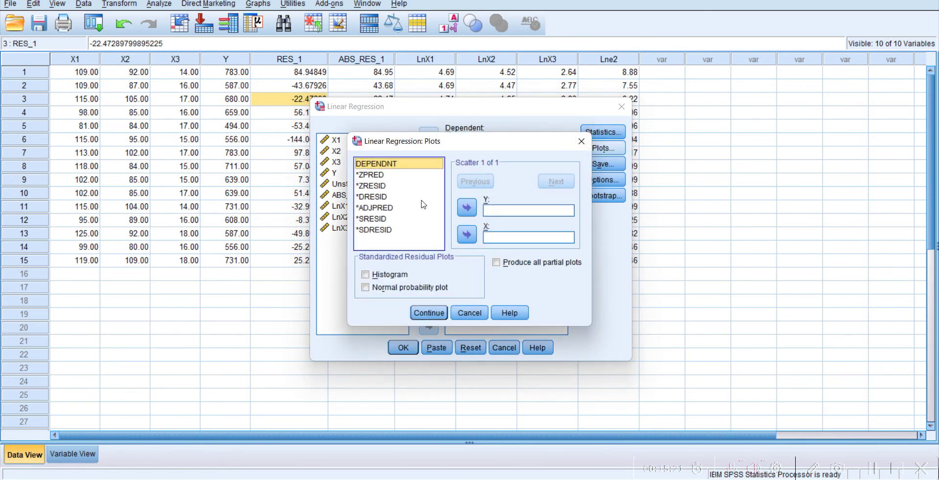
left_click(424, 314)
left_click(602, 164)
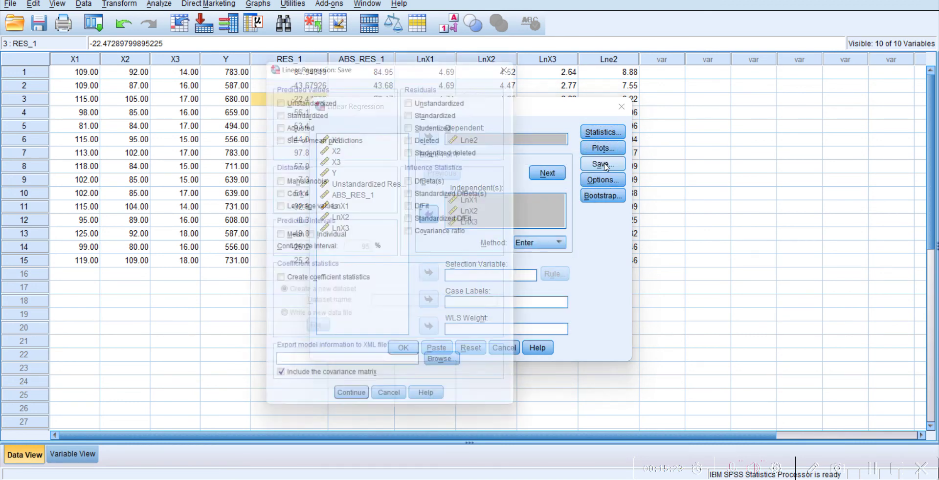
left_click(369, 409)
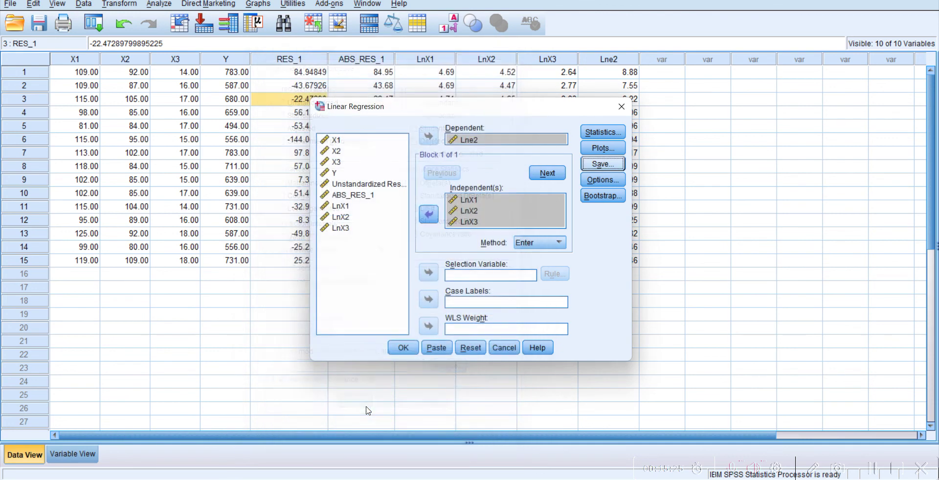
left_click(403, 348)
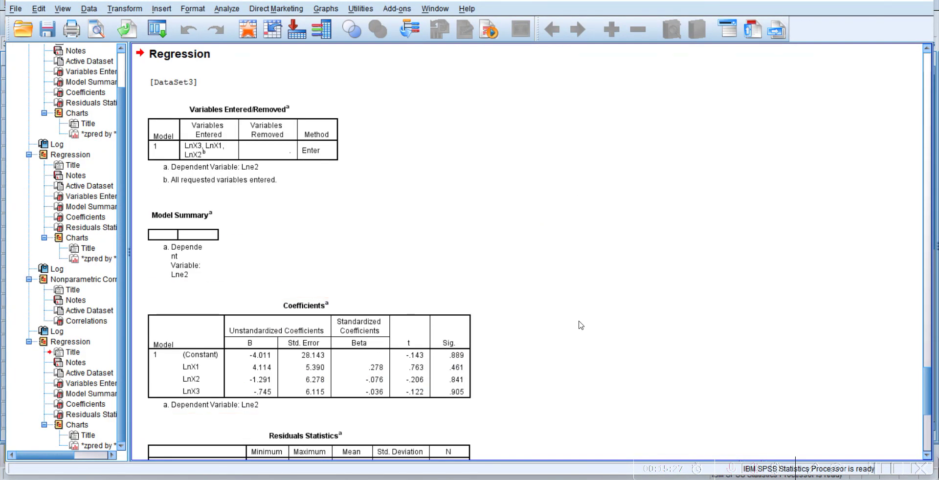
Step: Examine the Sig. values of LnX1, LnX2 and LnX3 in the Coefficients table of the Lne2 regression
left_click(321, 240)
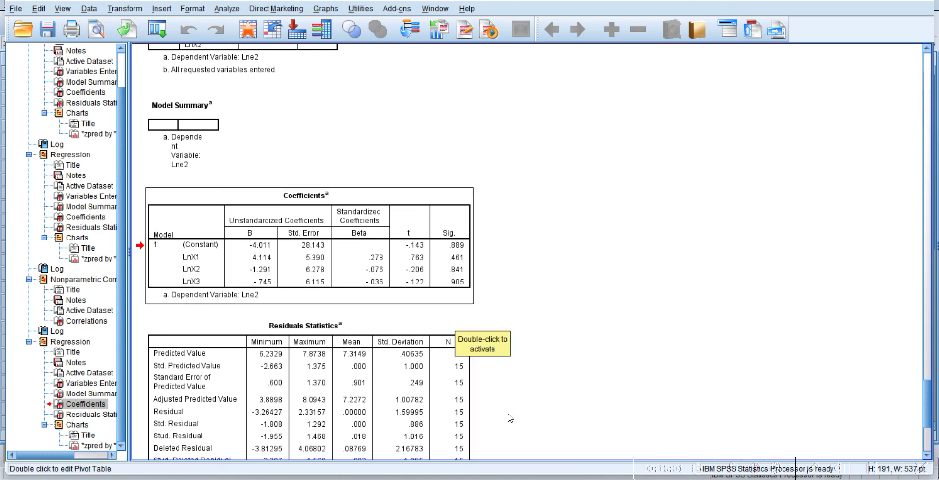
mouse_move(536, 479)
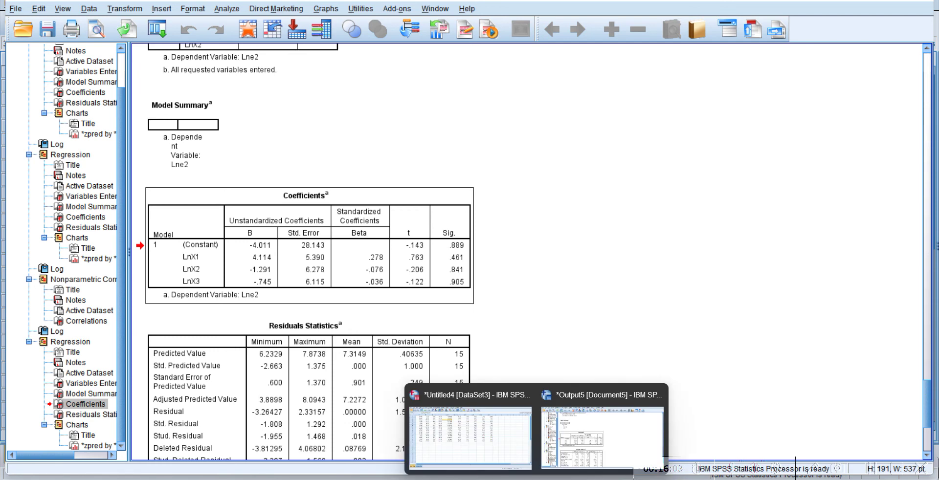
left_click(669, 301)
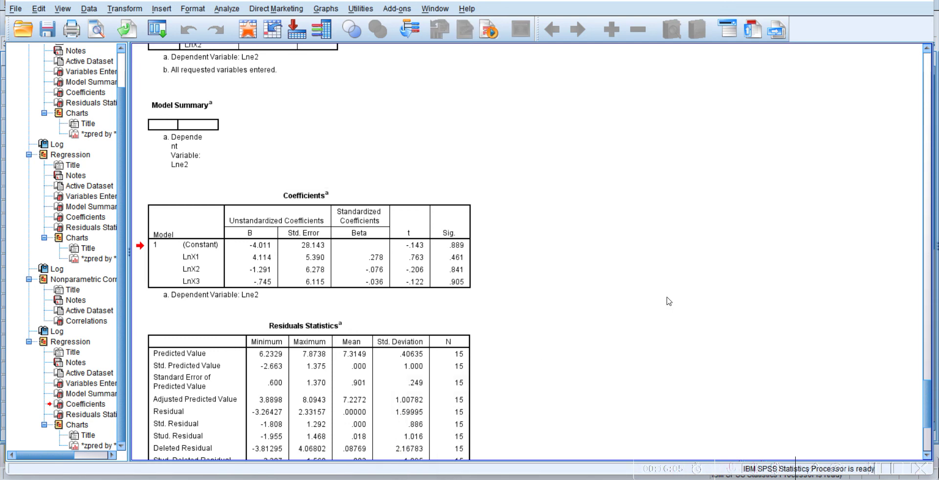